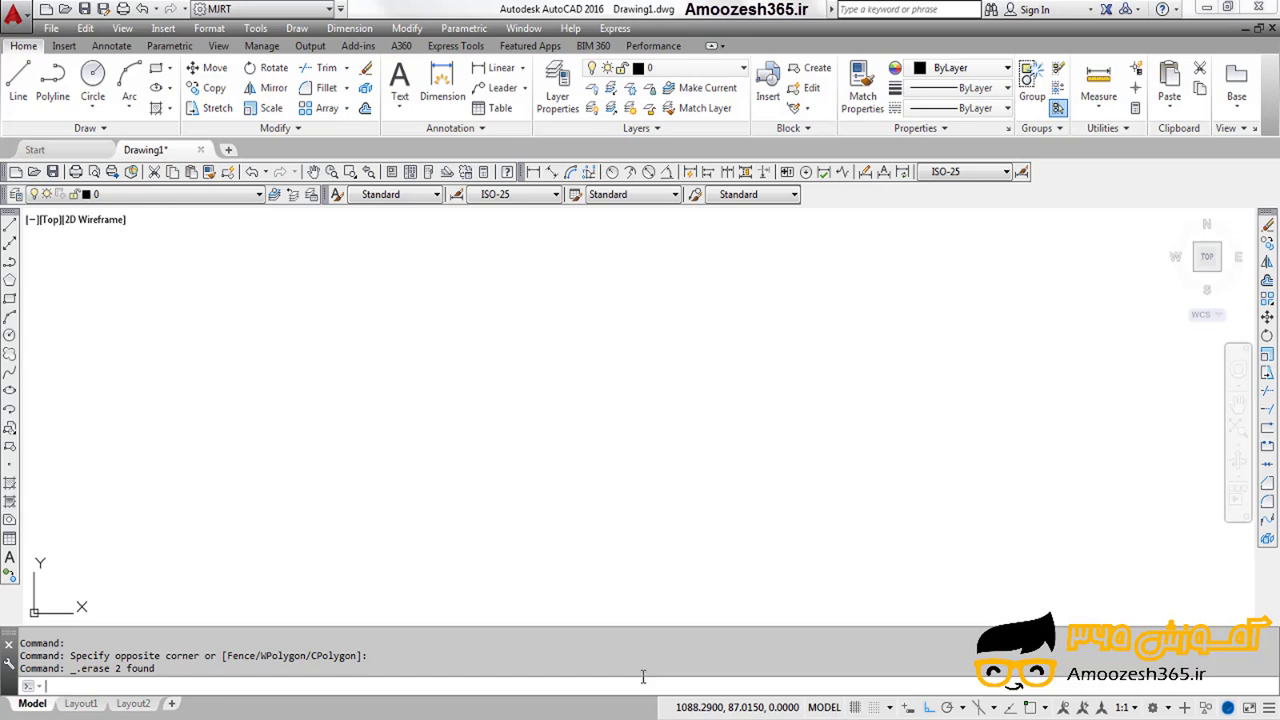
pyautogui.click(297, 28)
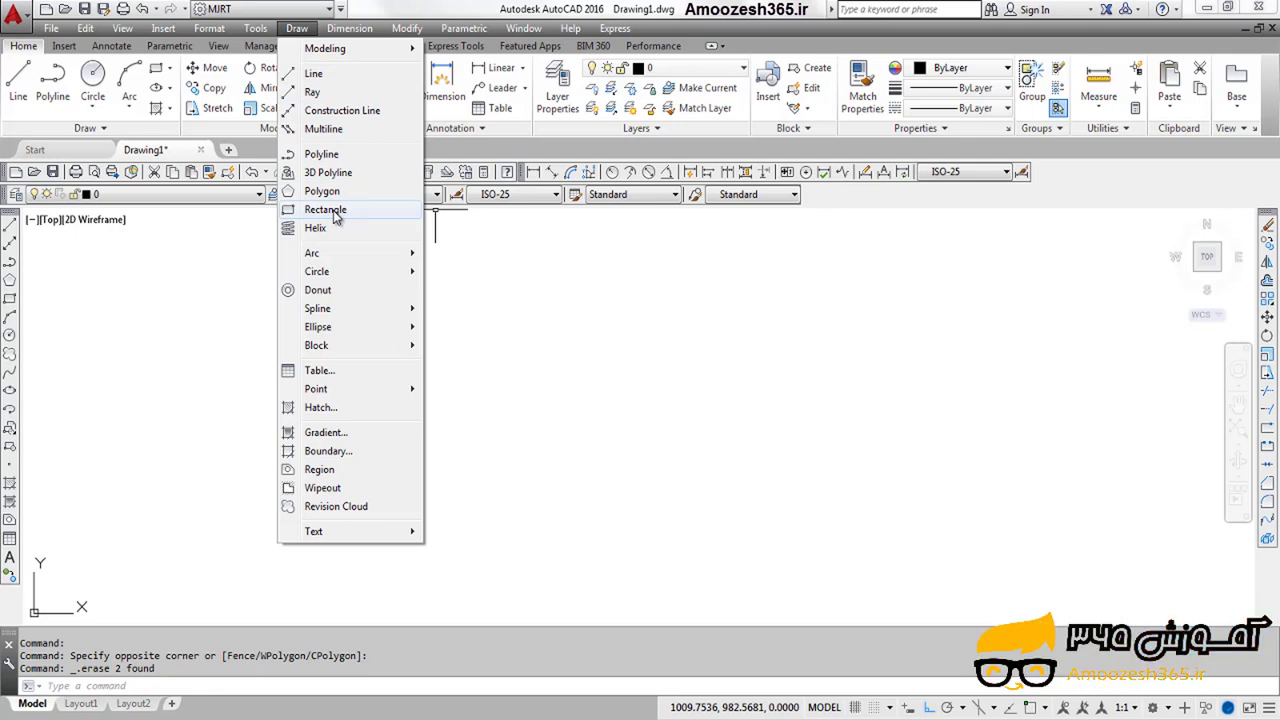
pyautogui.press('Escape')
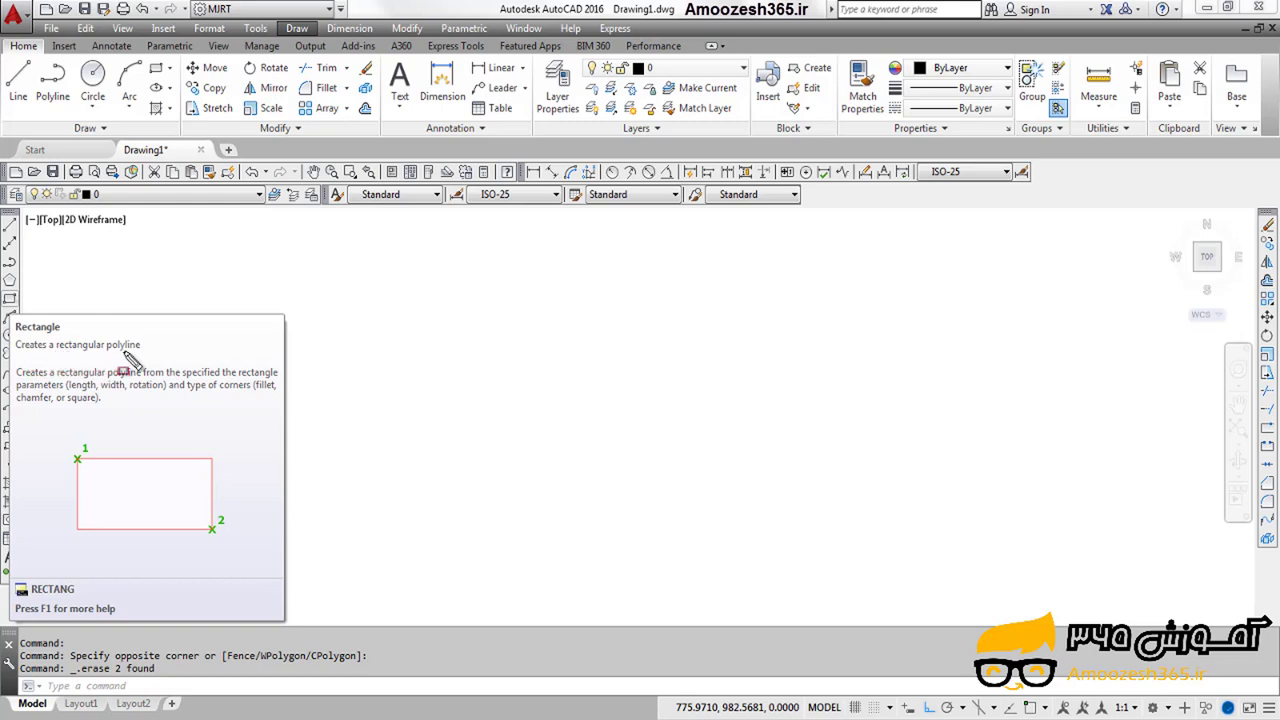
pyautogui.moveTo(102, 333); pyautogui.dragTo(143, 359)
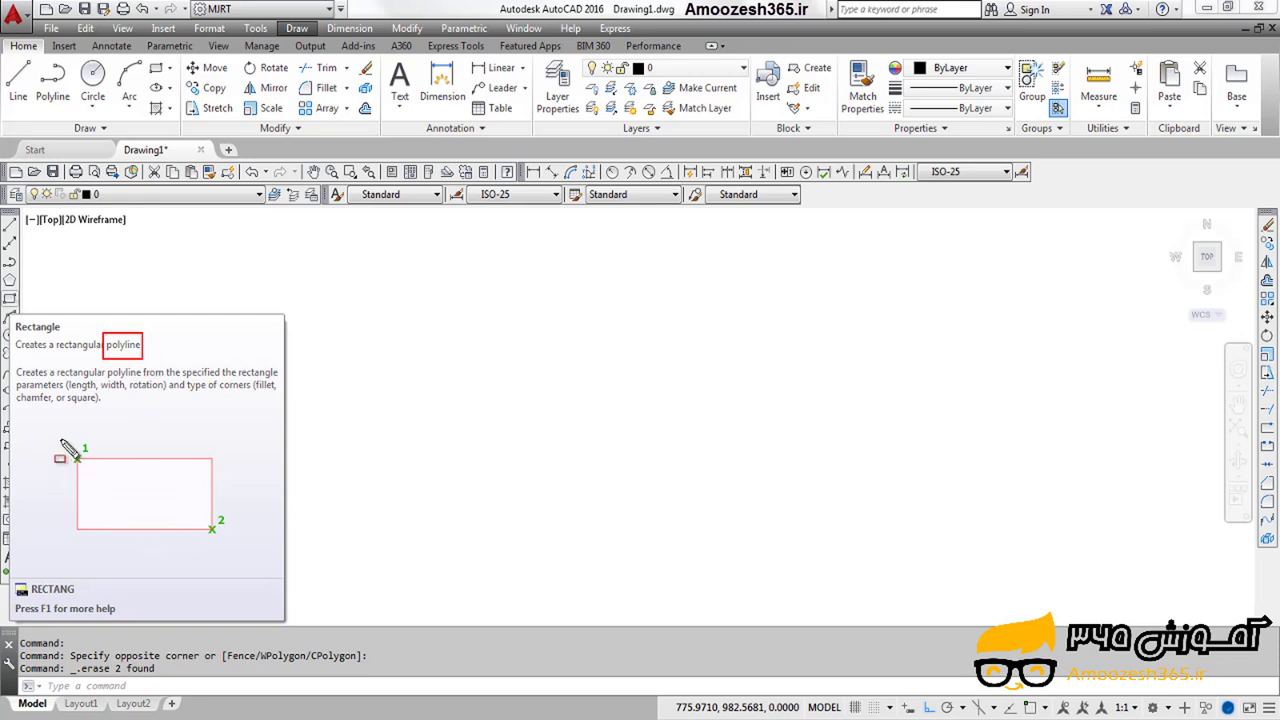
pyautogui.moveTo(57, 430); pyautogui.dragTo(100, 474)
pyautogui.moveTo(185, 511); pyautogui.dragTo(227, 541)
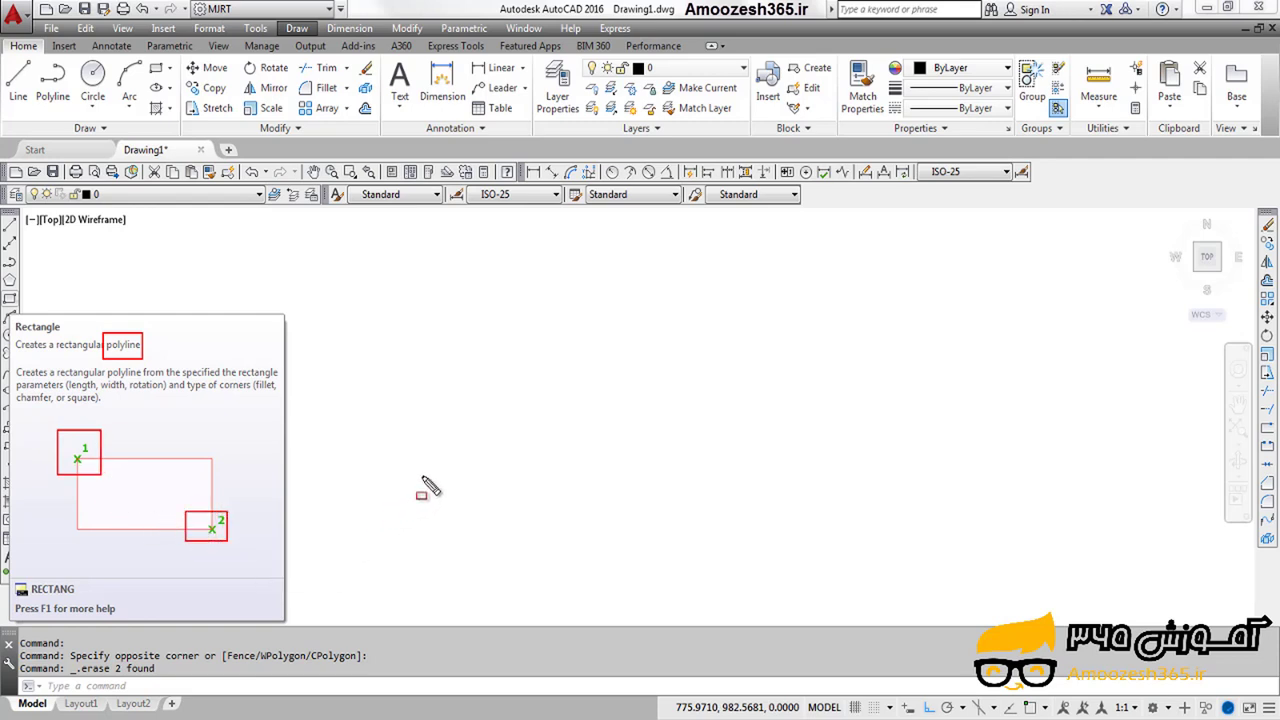
pyautogui.moveTo(423, 478); pyautogui.dragTo(458, 507)
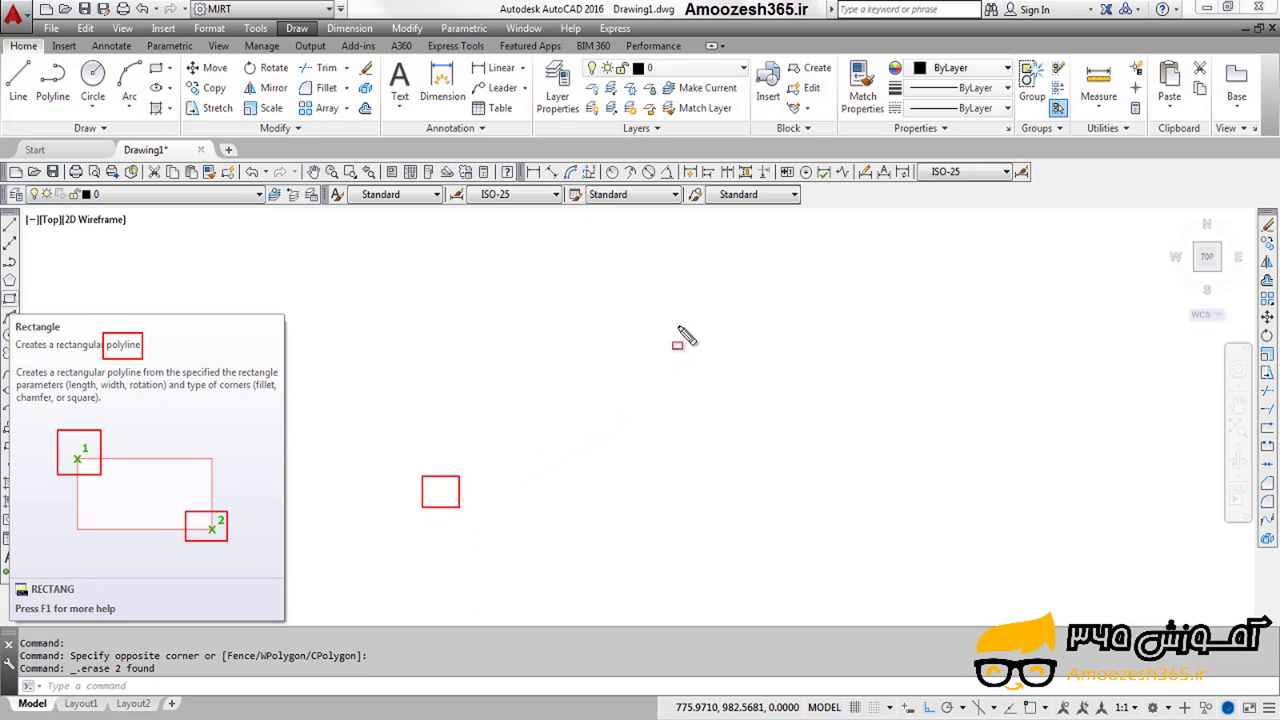
pyautogui.moveTo(678, 326)
pyautogui.mouseDown()
pyautogui.moveTo(680, 350)
pyautogui.moveTo(714, 360)
pyautogui.mouseUp()
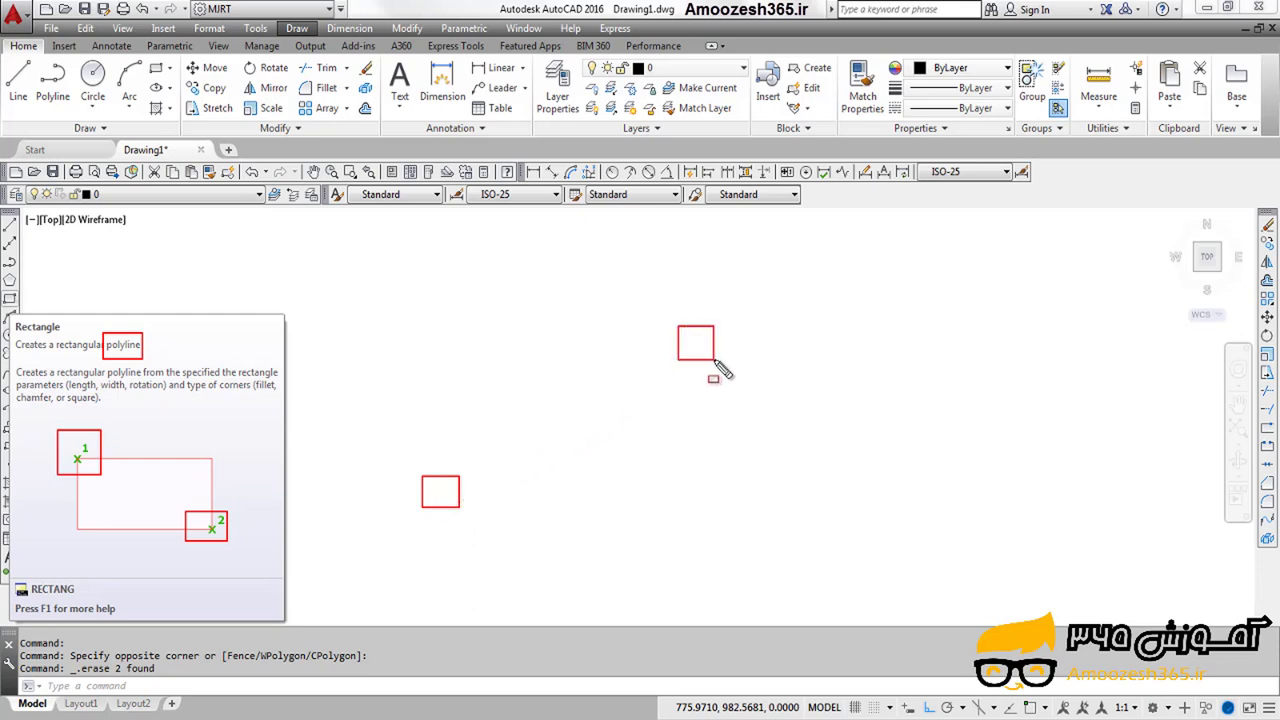
pyautogui.moveTo(440, 492); pyautogui.dragTo(699, 340)
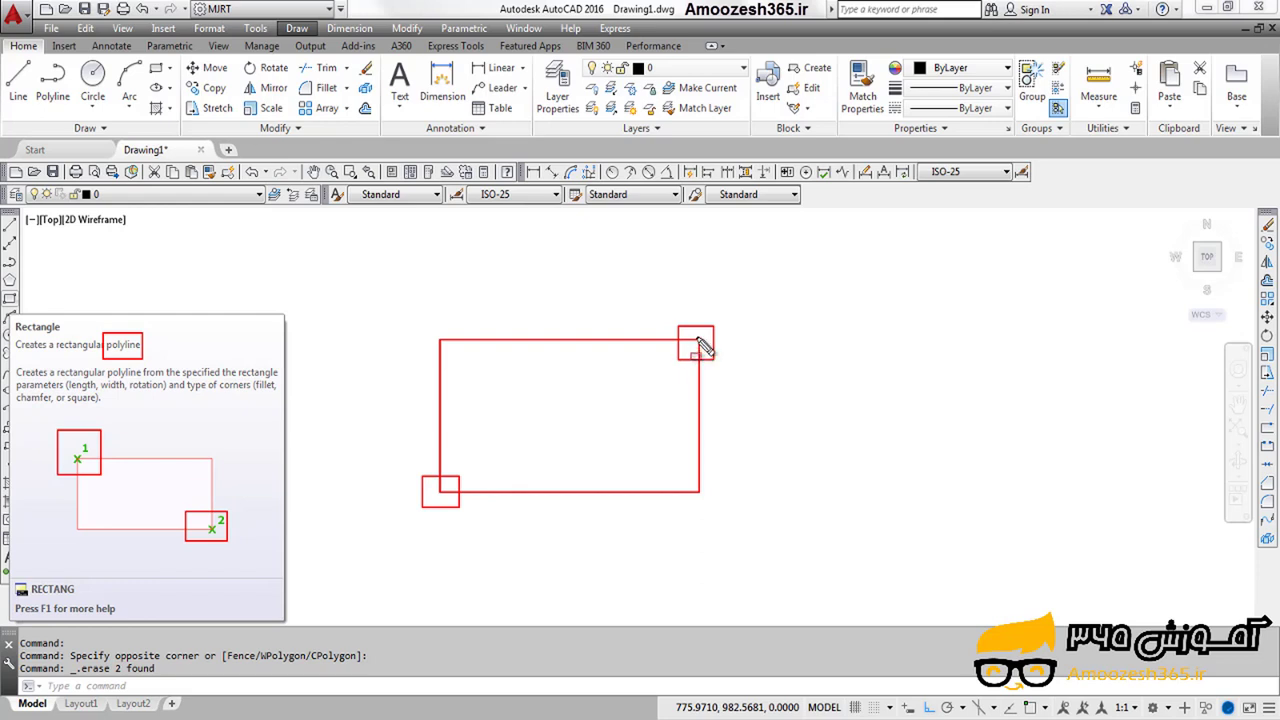
pyautogui.moveTo(444, 547)
pyautogui.mouseDown()
pyautogui.moveTo(655, 564)
pyautogui.moveTo(706, 548)
pyautogui.mouseUp()
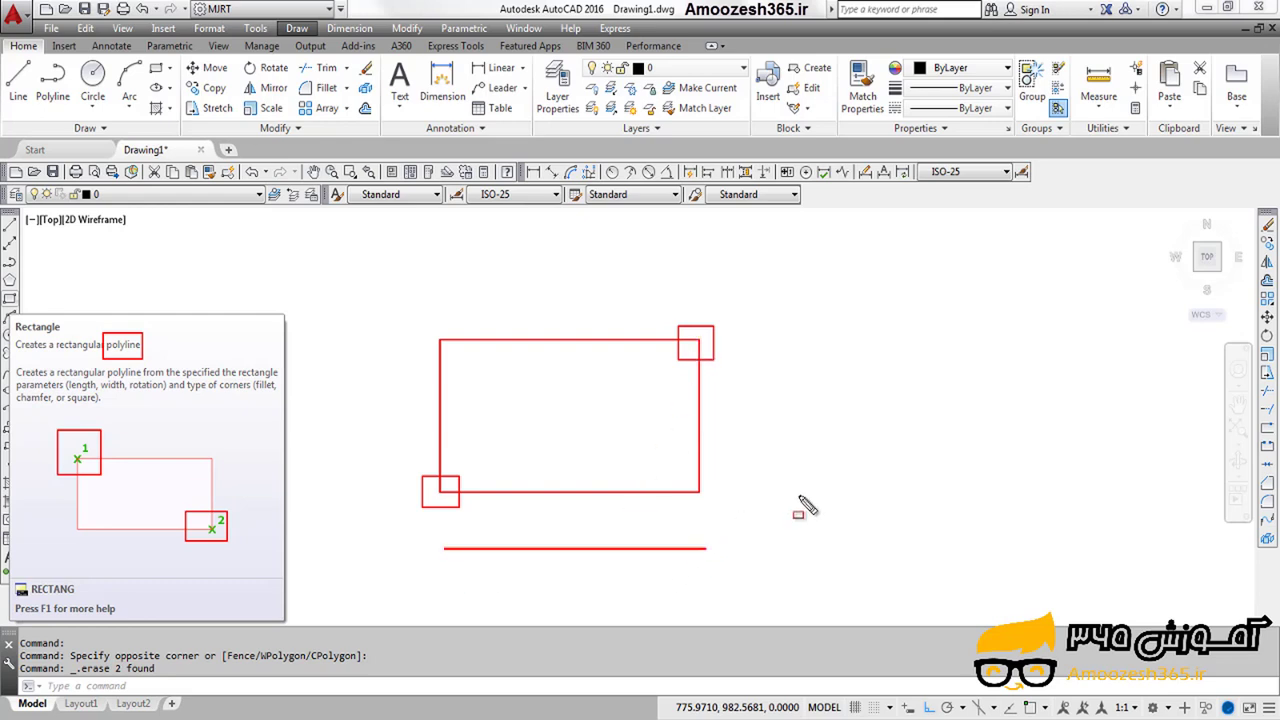
pyautogui.moveTo(798, 493); pyautogui.dragTo(798, 352)
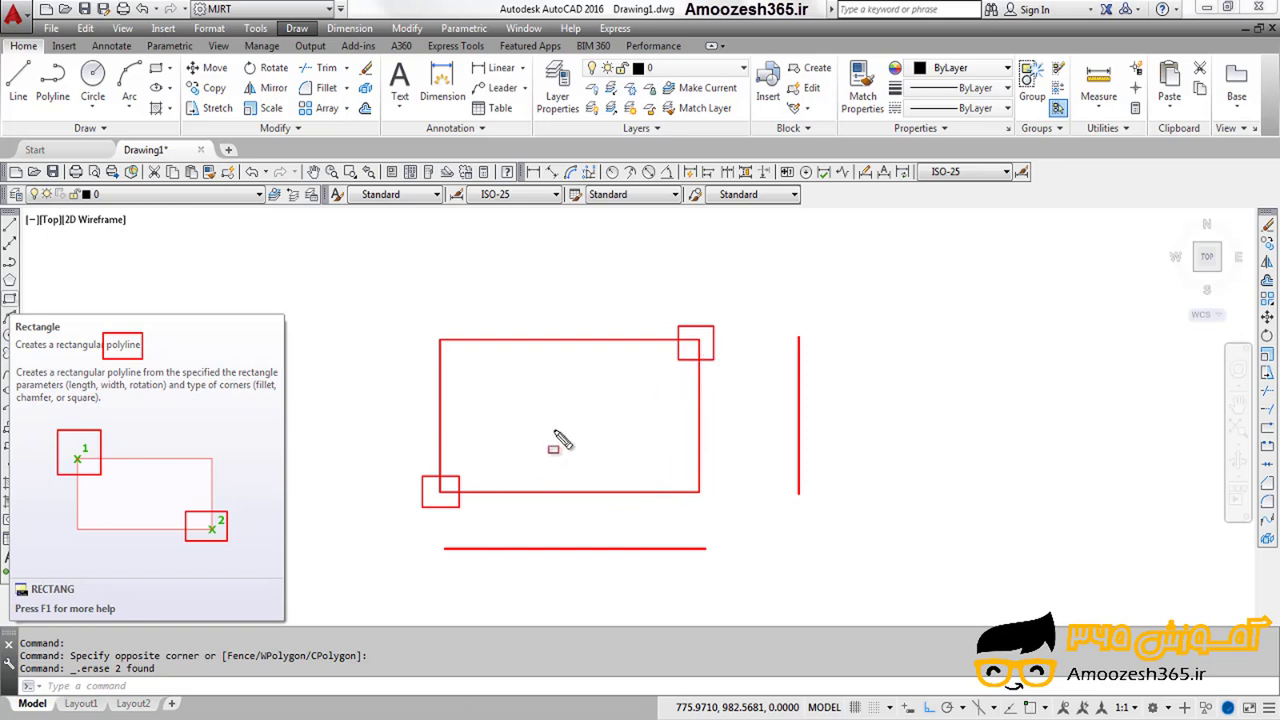
pyautogui.press('Escape')
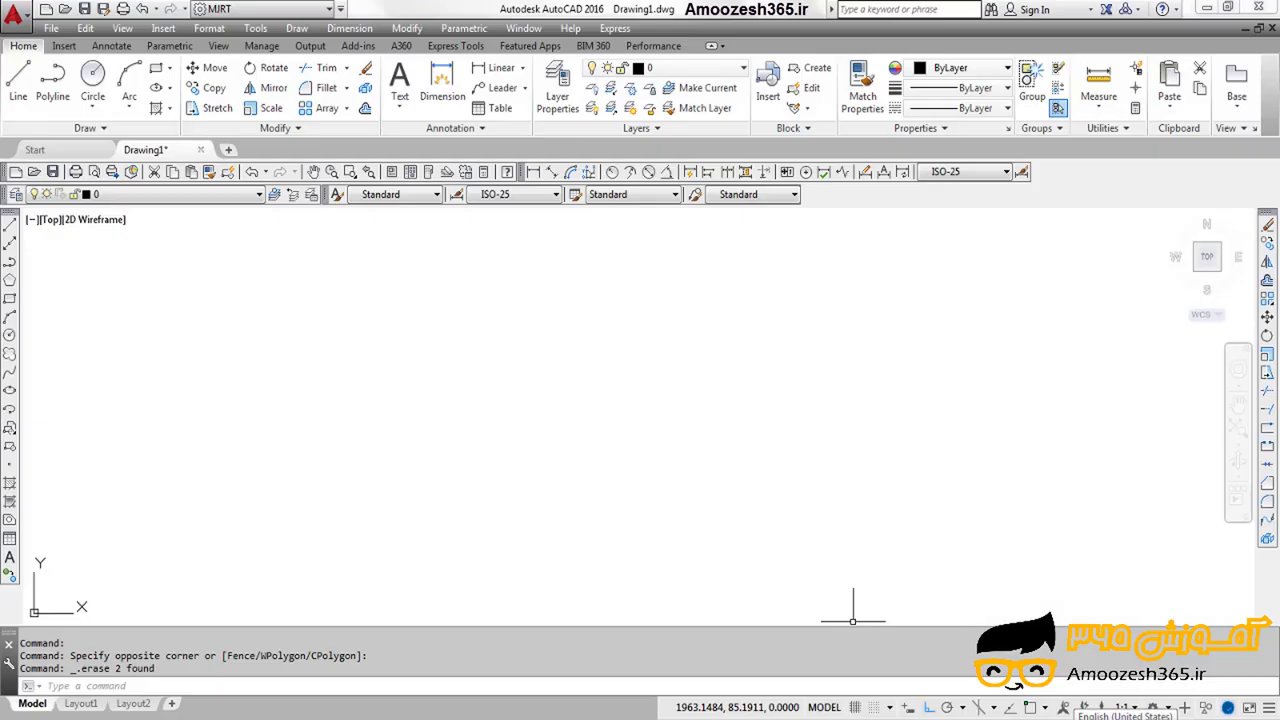
pyautogui.hotkey('alt', 'shift')
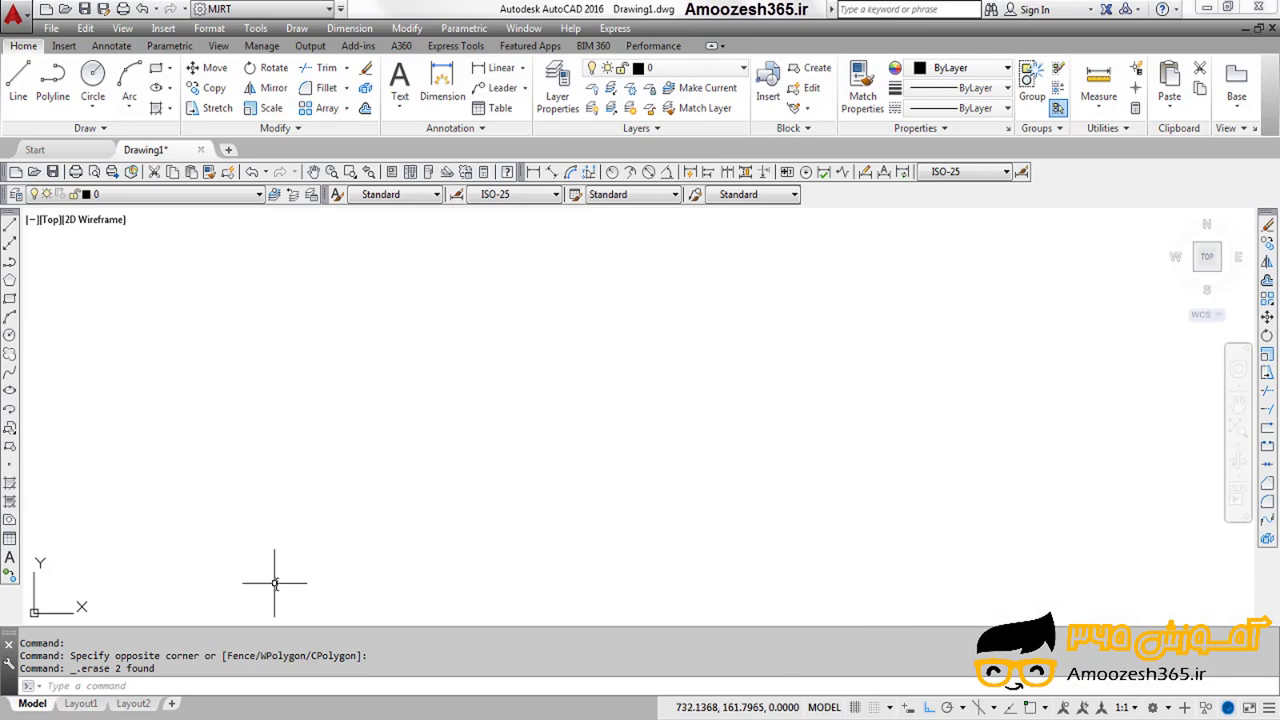
pyautogui.click(174, 685)
pyautogui.write('R')
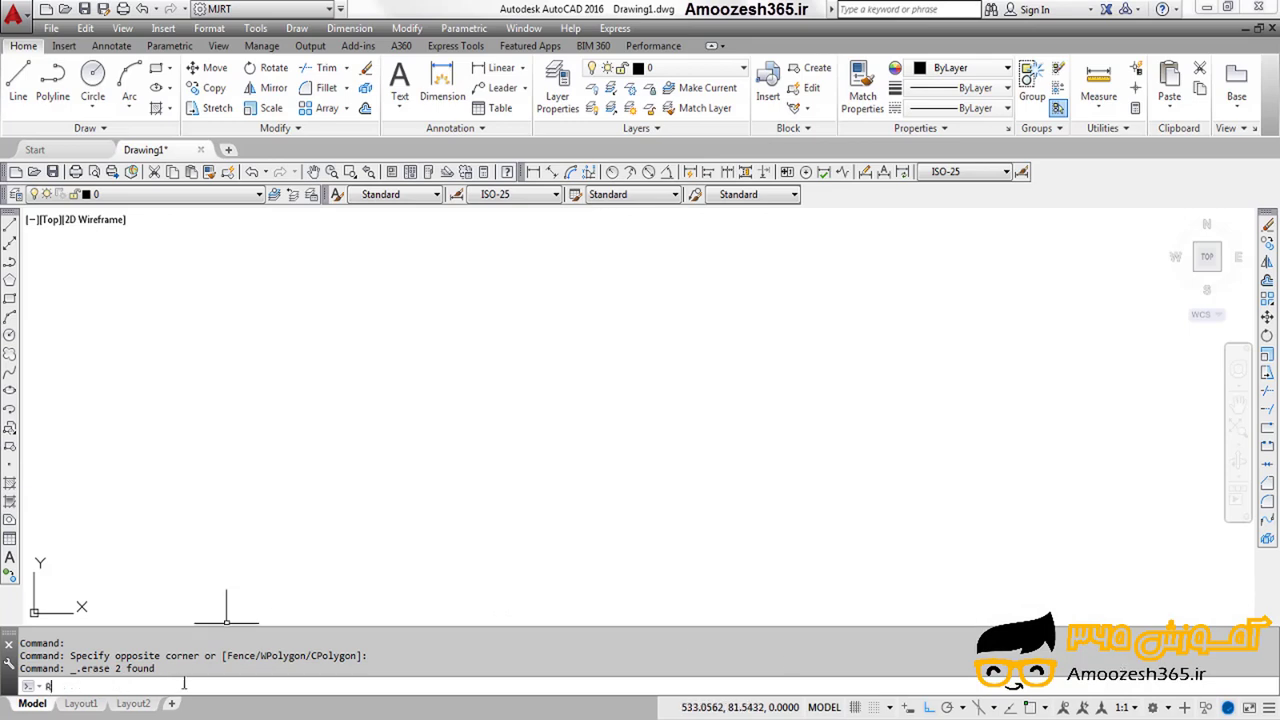
pyautogui.write('EC')
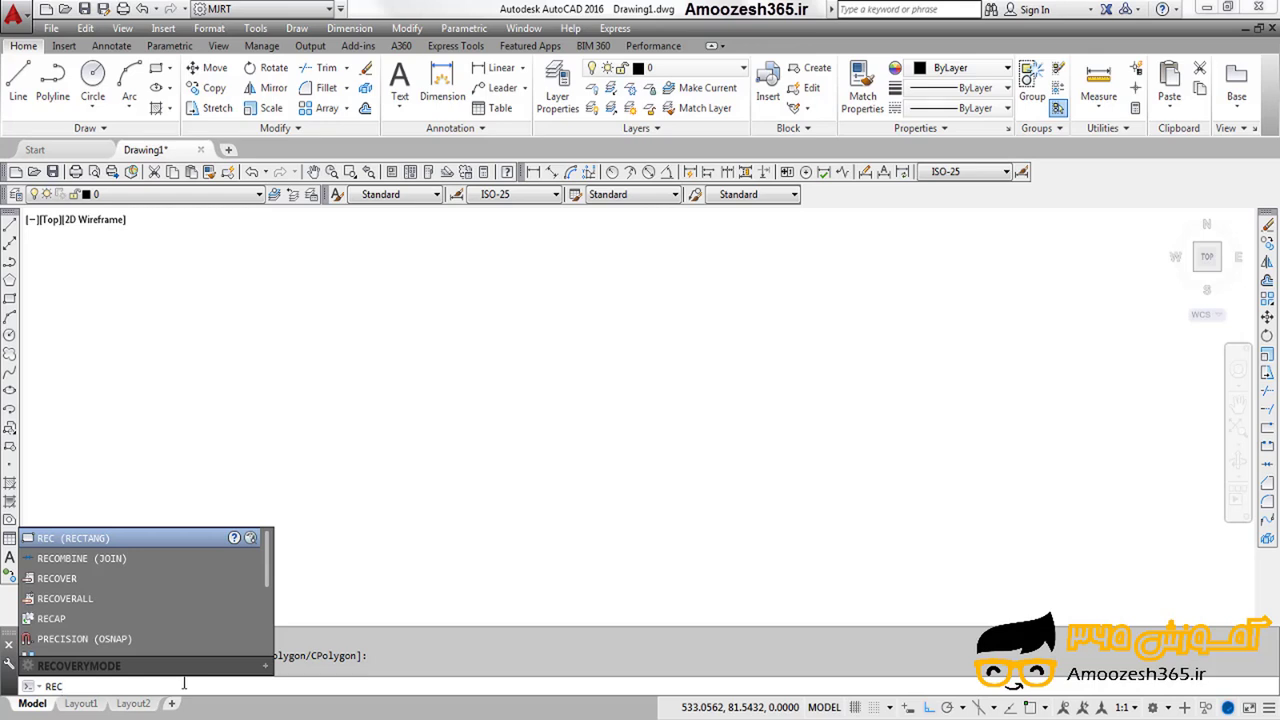
pyautogui.press('Escape')
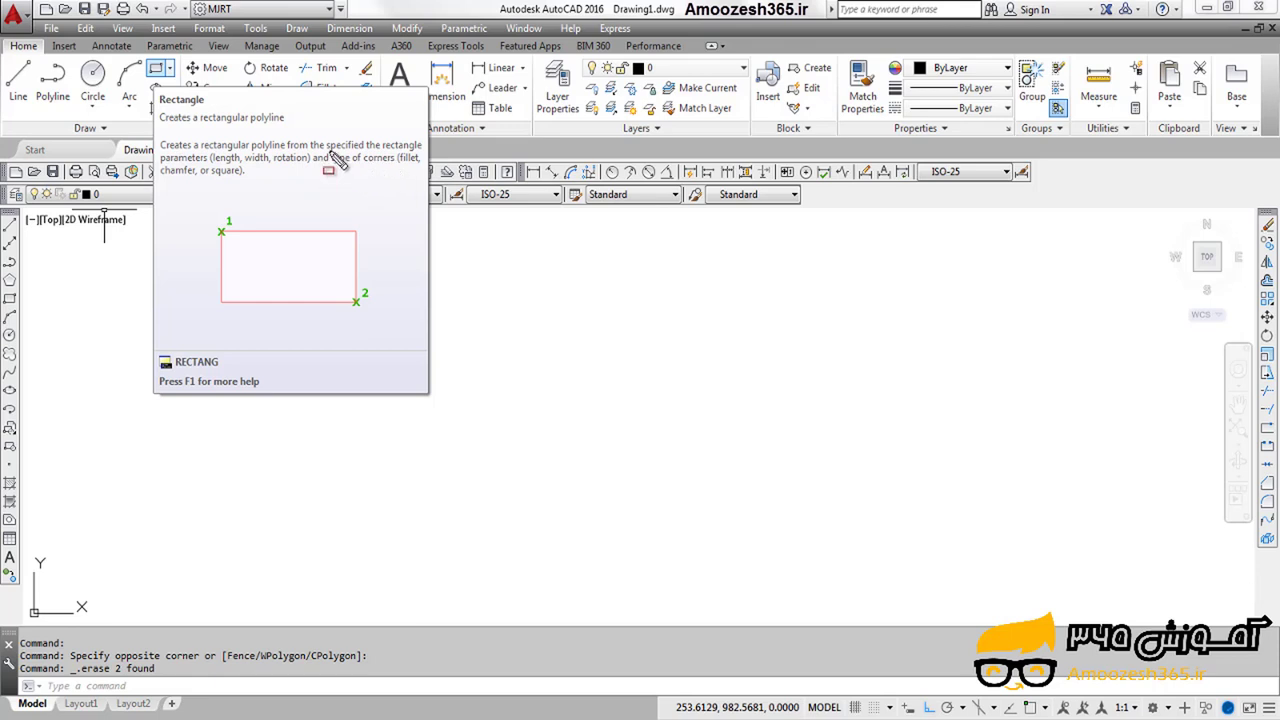
pyautogui.moveTo(328, 150)
pyautogui.mouseDown()
pyautogui.moveTo(366, 168)
pyautogui.moveTo(422, 168)
pyautogui.mouseUp()
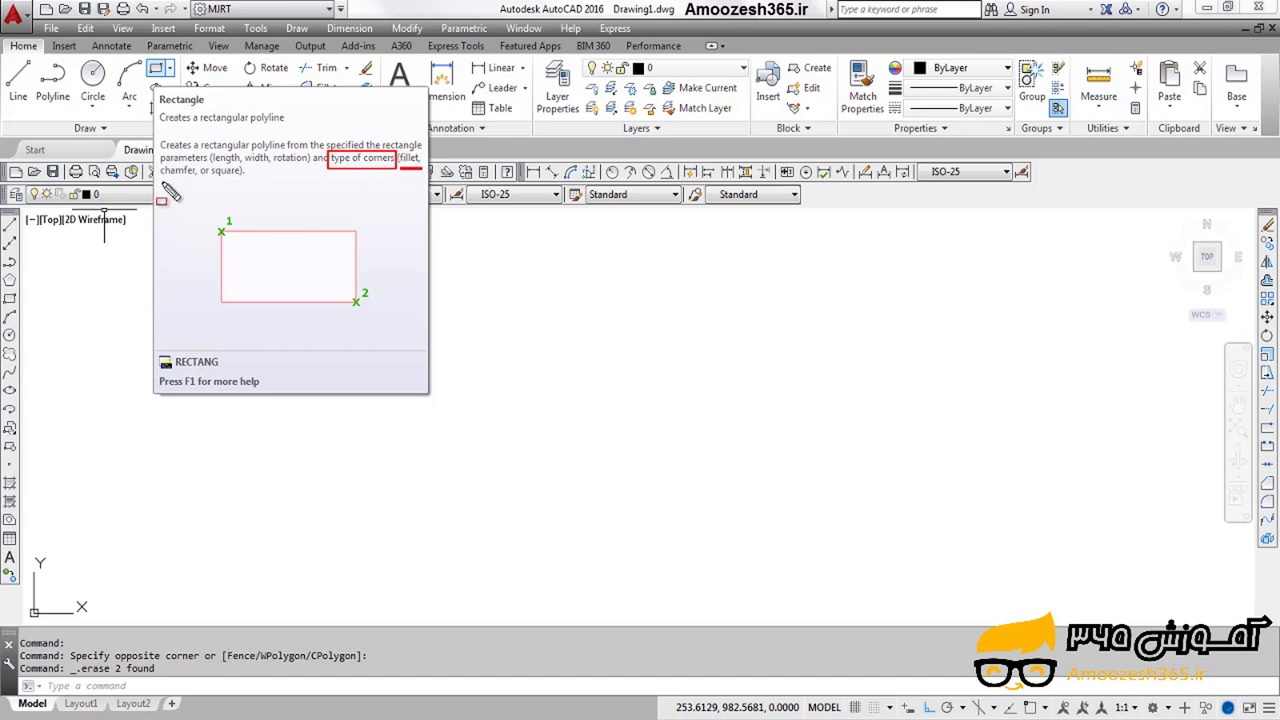
pyautogui.moveTo(162, 182); pyautogui.dragTo(193, 184)
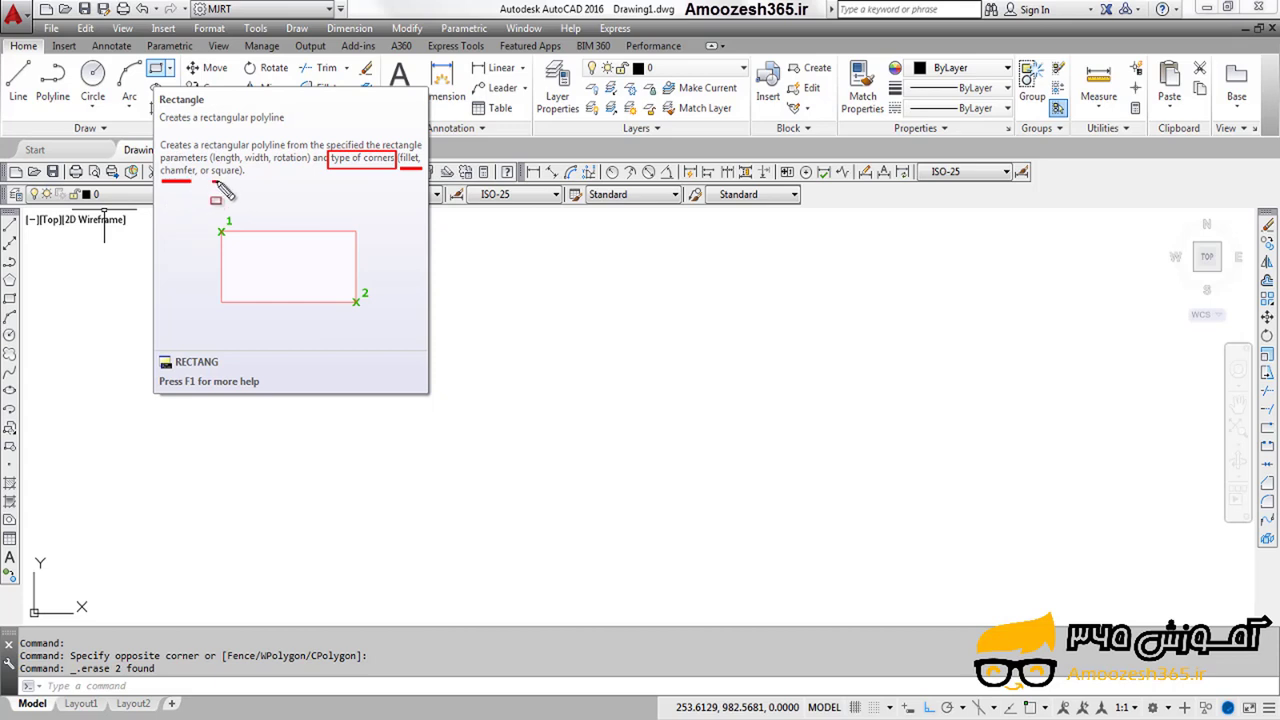
pyautogui.moveTo(212, 182); pyautogui.dragTo(244, 183)
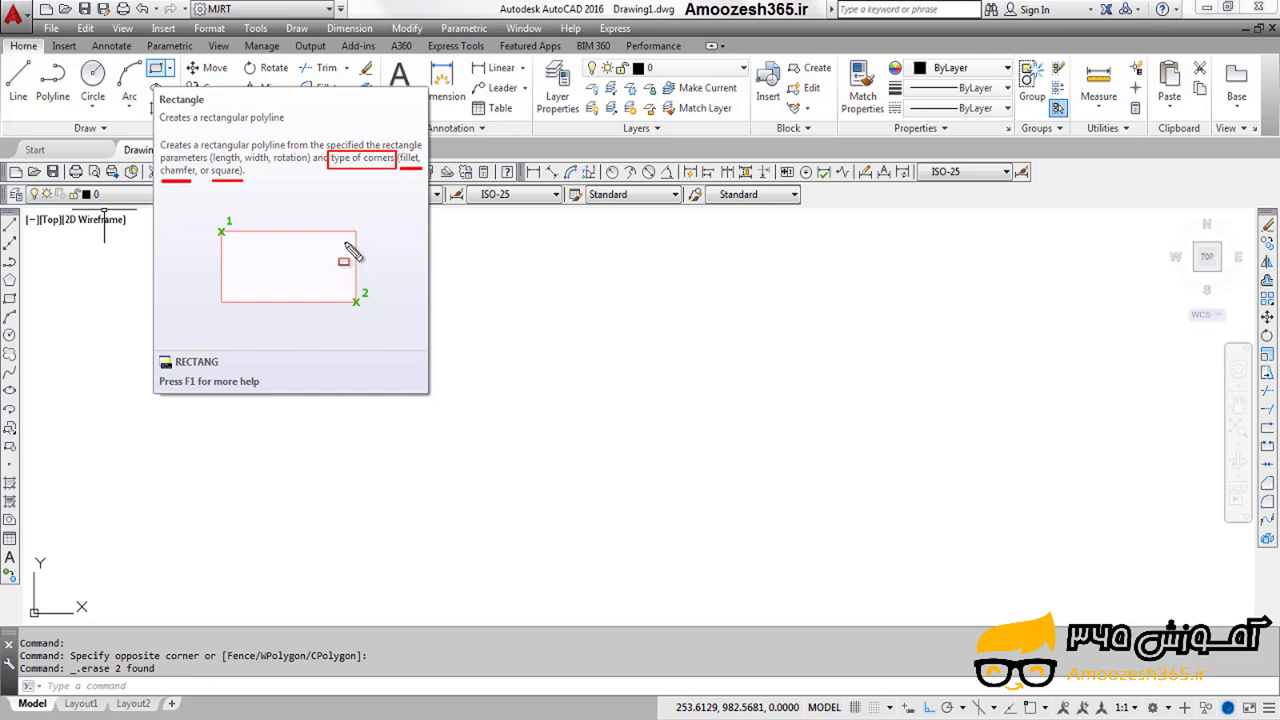
pyautogui.press('Escape')
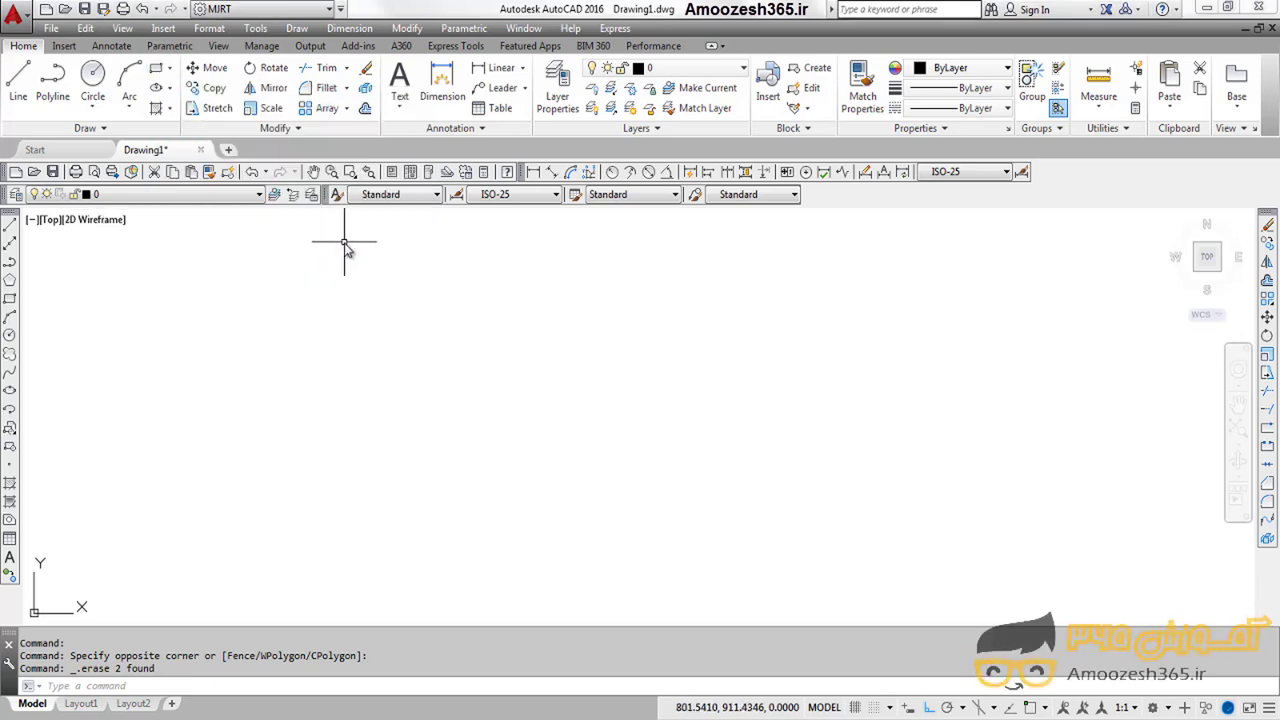
# Turn off Ortho mode and start a rectangle with its first corner above and to the right of the UCS icon
pyautogui.click(929, 708)
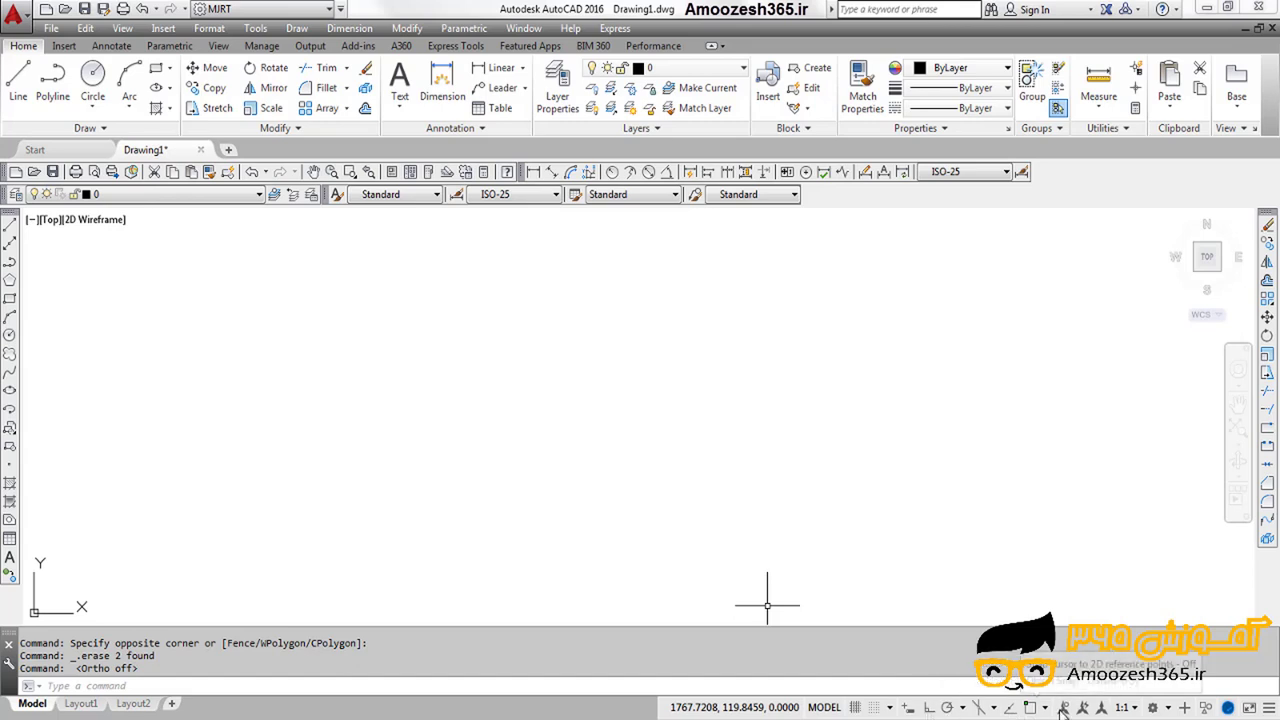
pyautogui.click(205, 683)
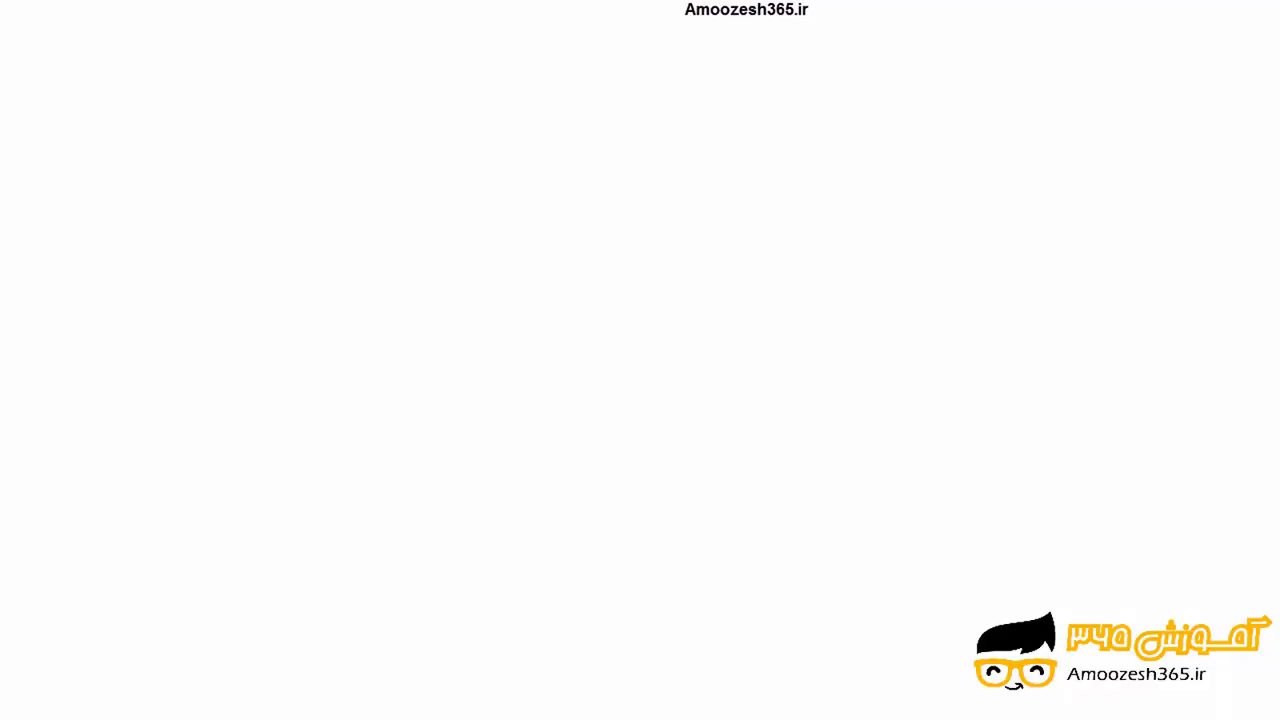
pyautogui.write('REC')
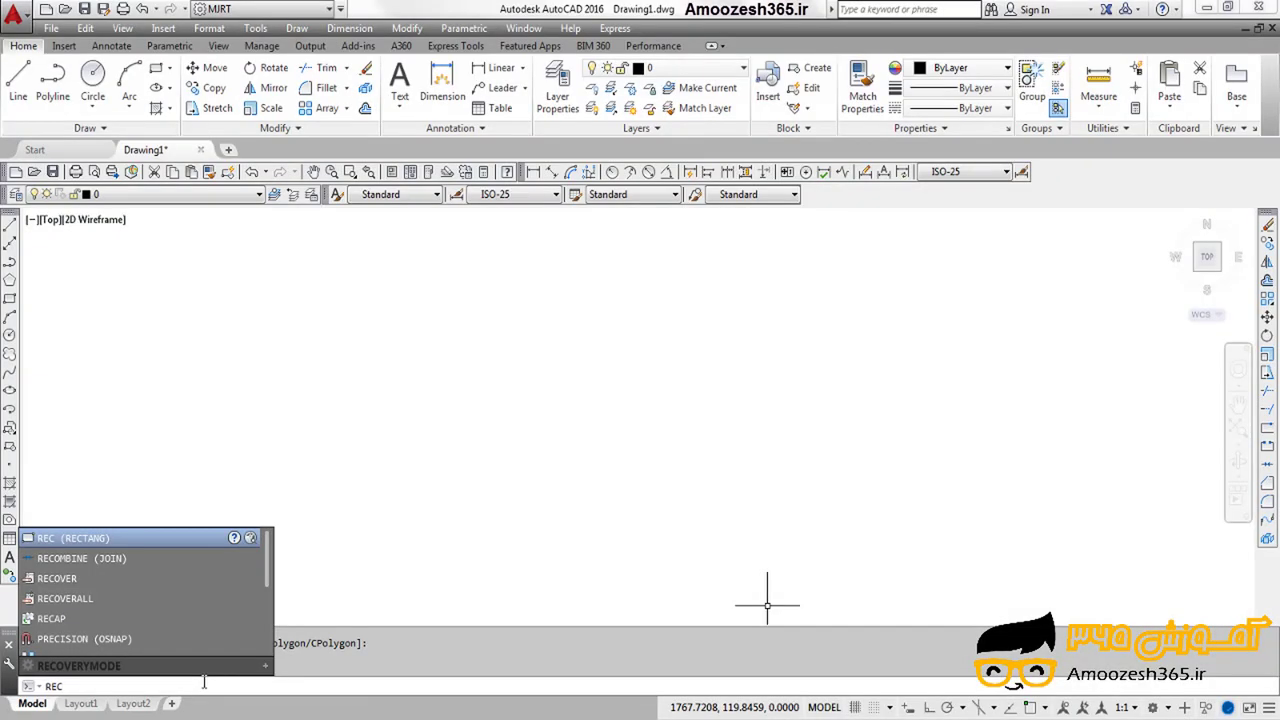
pyautogui.press('Return')
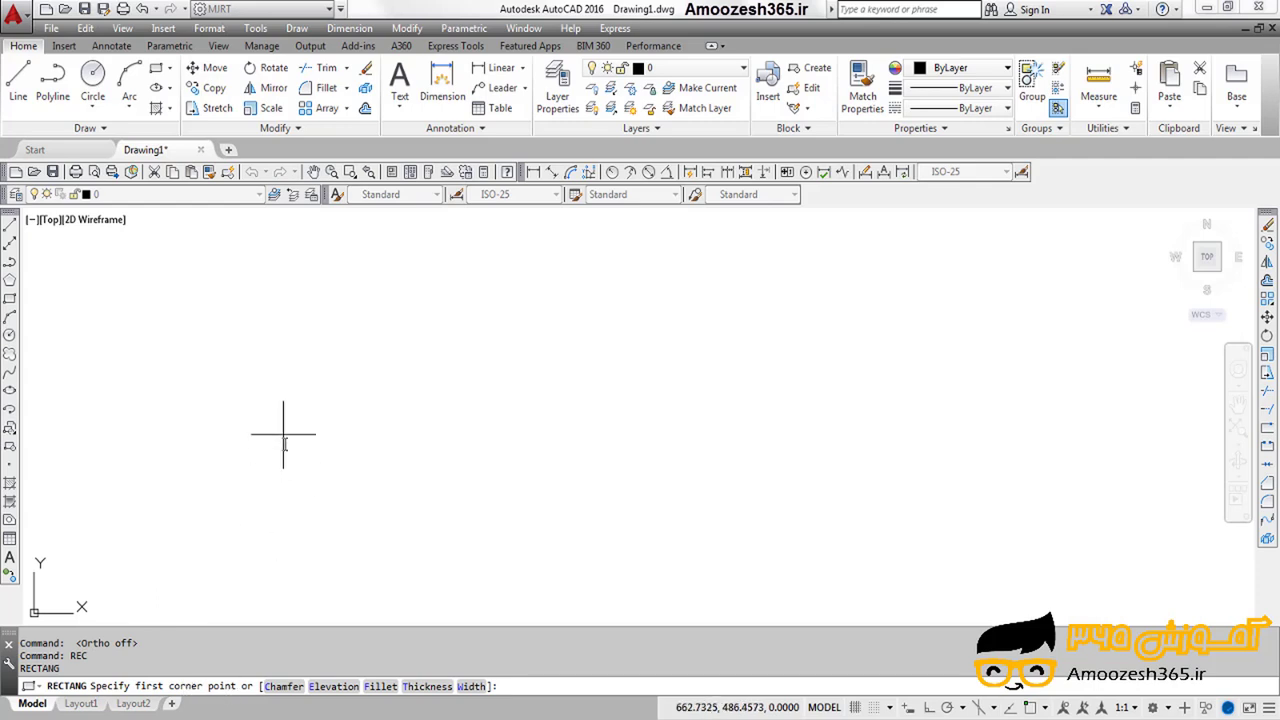
pyautogui.click(215, 508)
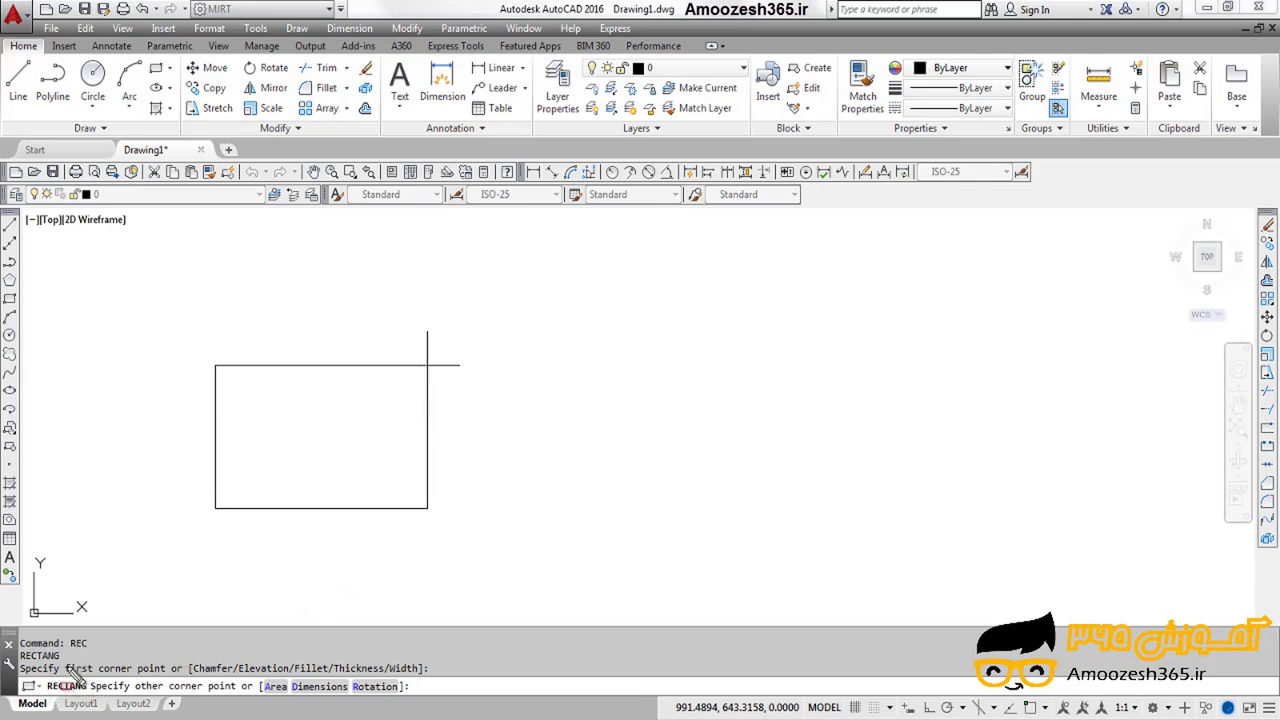
pyautogui.moveTo(62, 658); pyautogui.dragTo(166, 676)
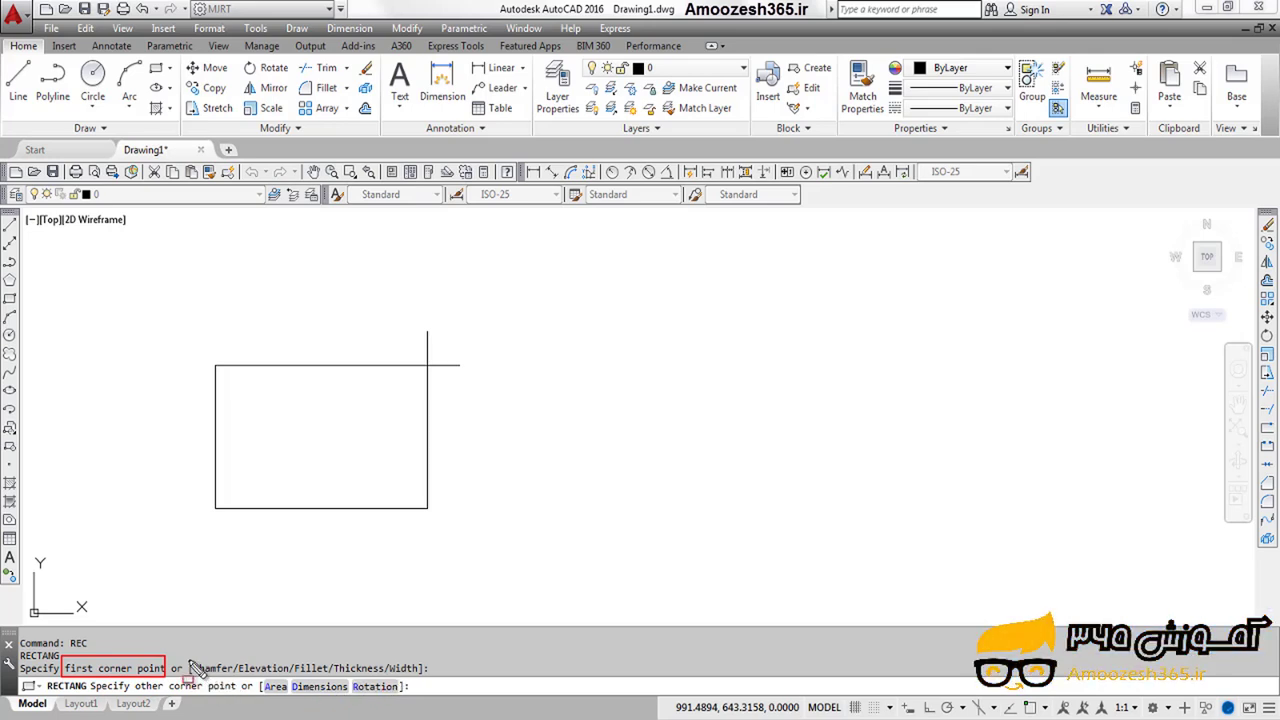
pyautogui.moveTo(190, 661); pyautogui.dragTo(236, 678)
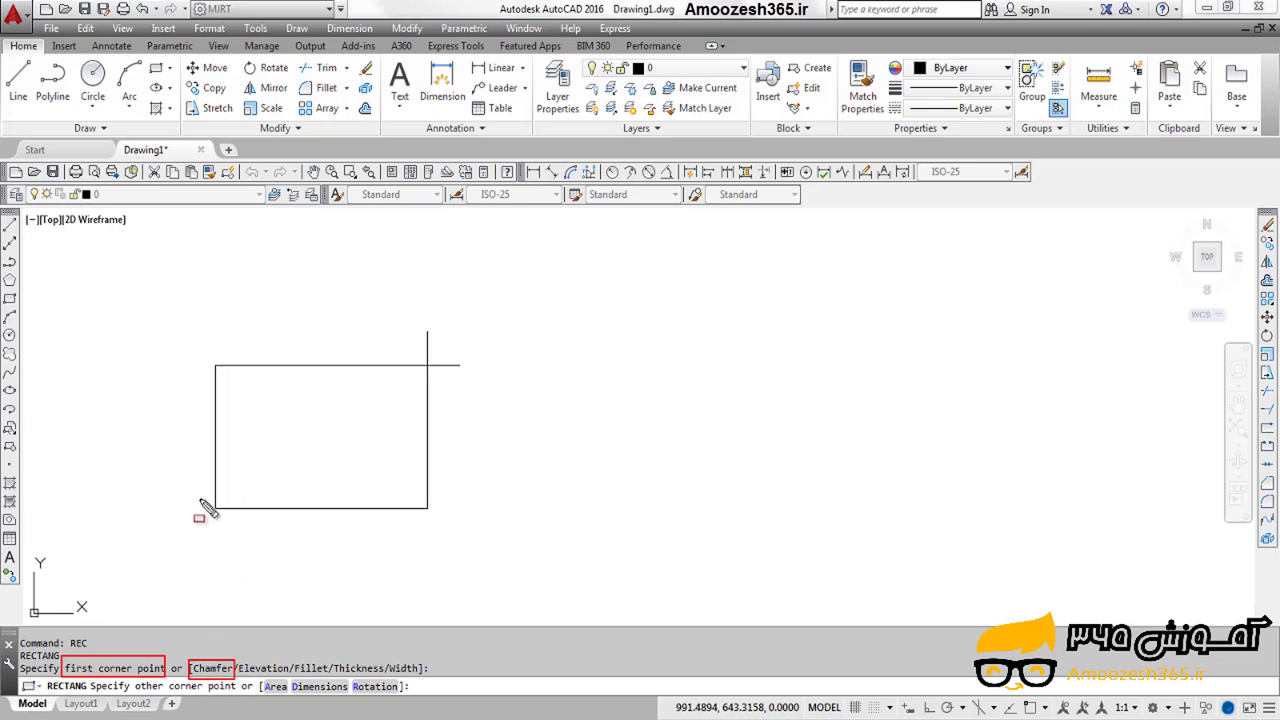
pyautogui.moveTo(201, 488); pyautogui.dragTo(236, 533)
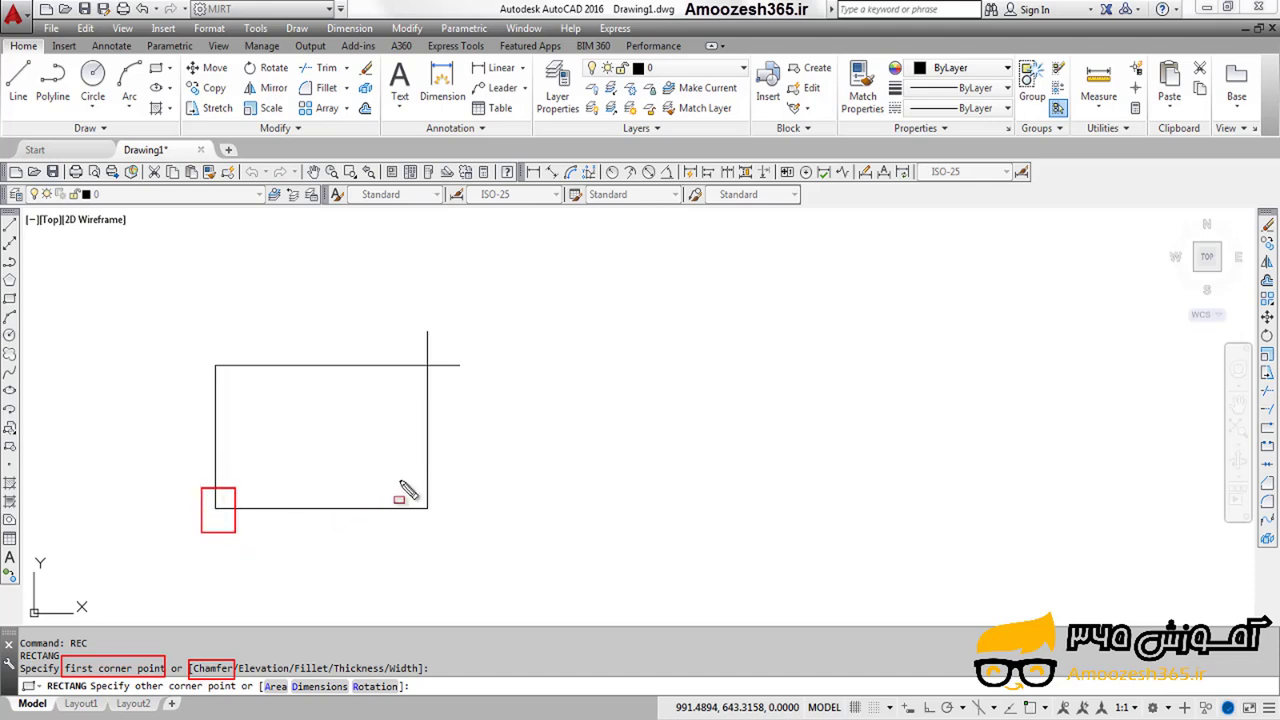
pyautogui.moveTo(415, 493); pyautogui.dragTo(468, 532)
pyautogui.moveTo(405, 352); pyautogui.dragTo(453, 391)
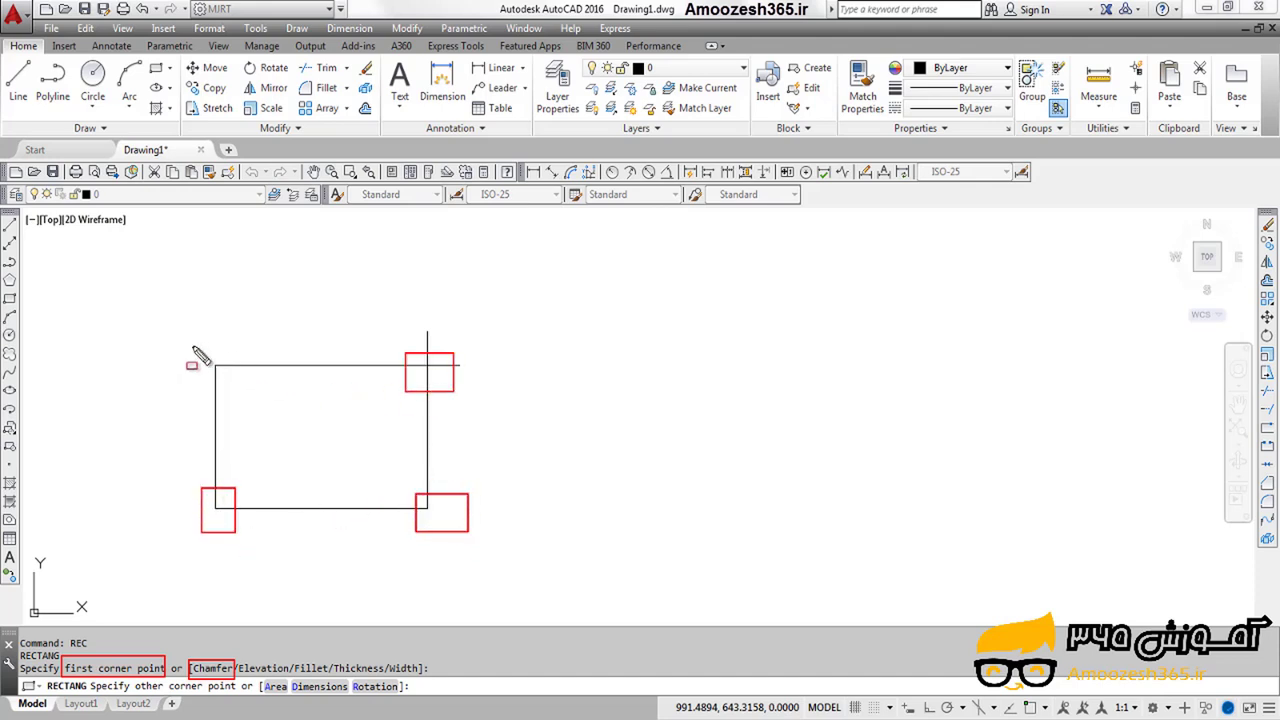
pyautogui.moveTo(192, 345); pyautogui.dragTo(249, 405)
pyautogui.moveTo(265, 676); pyautogui.dragTo(268, 678)
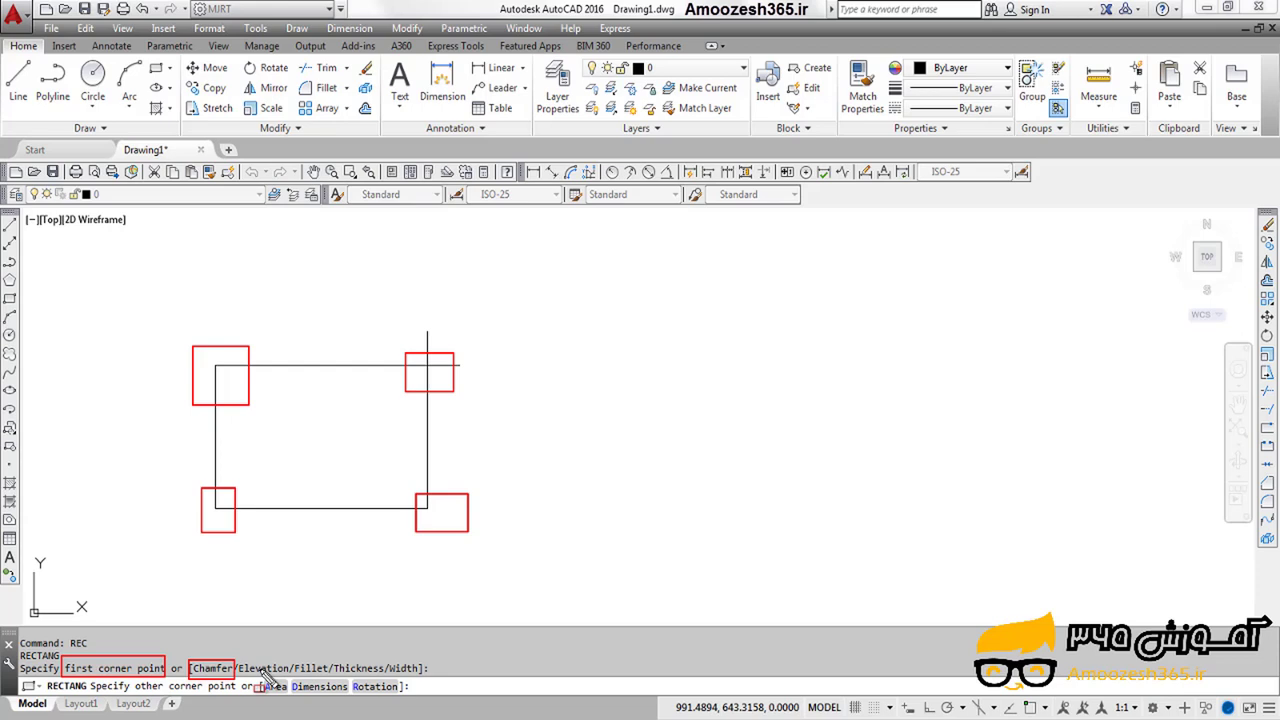
pyautogui.moveTo(263, 673)
pyautogui.mouseDown()
pyautogui.moveTo(240, 665)
pyautogui.moveTo(280, 683)
pyautogui.moveTo(313, 673)
pyautogui.mouseUp()
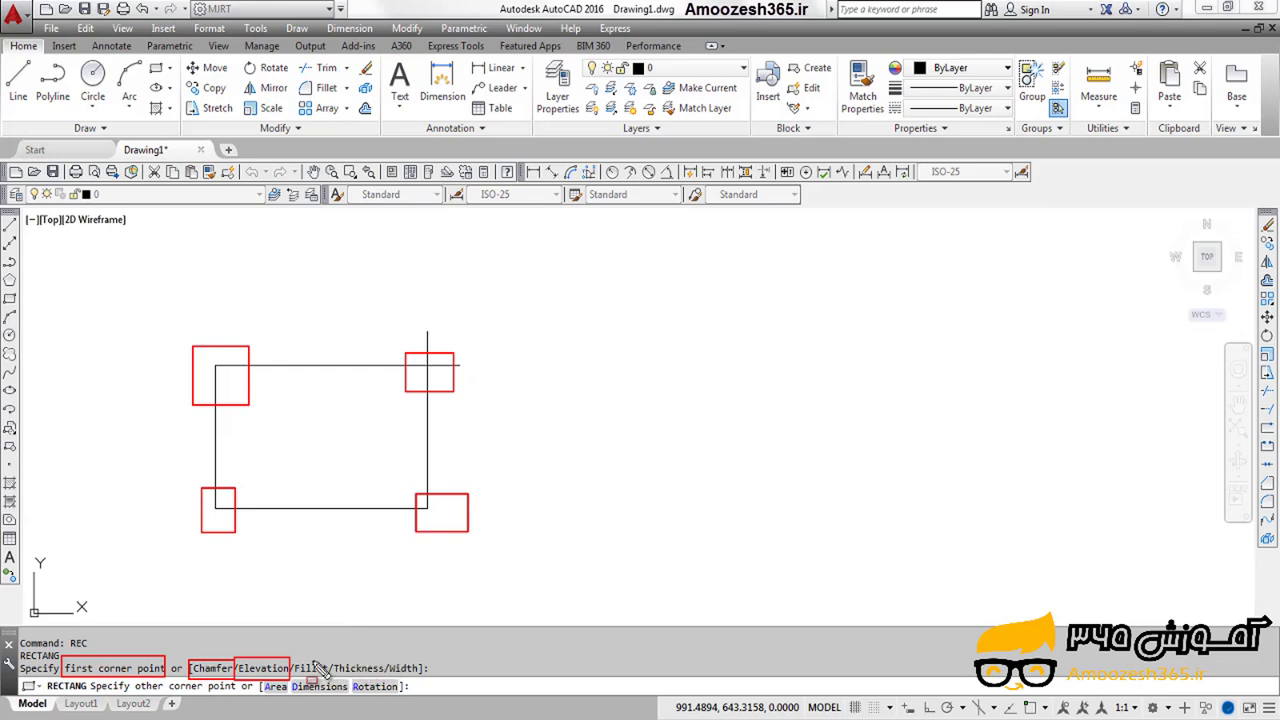
pyautogui.moveTo(329, 658); pyautogui.dragTo(384, 678)
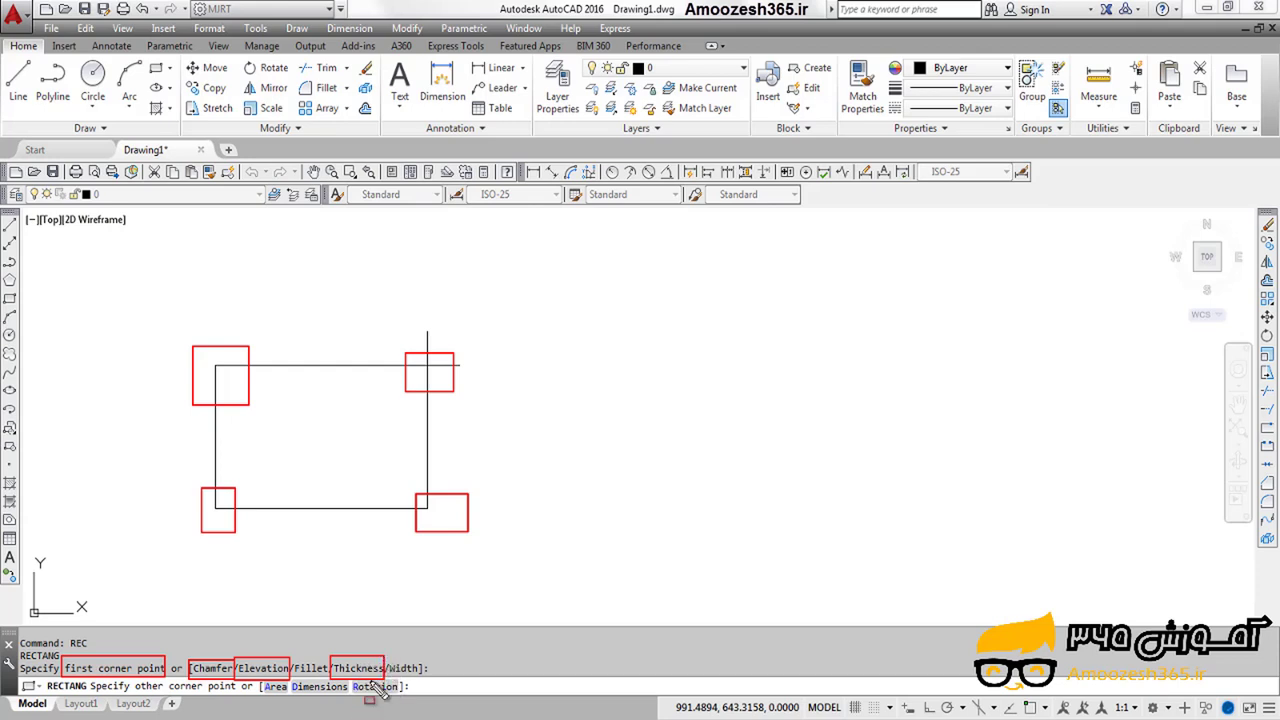
pyautogui.moveTo(390, 648); pyautogui.dragTo(417, 674)
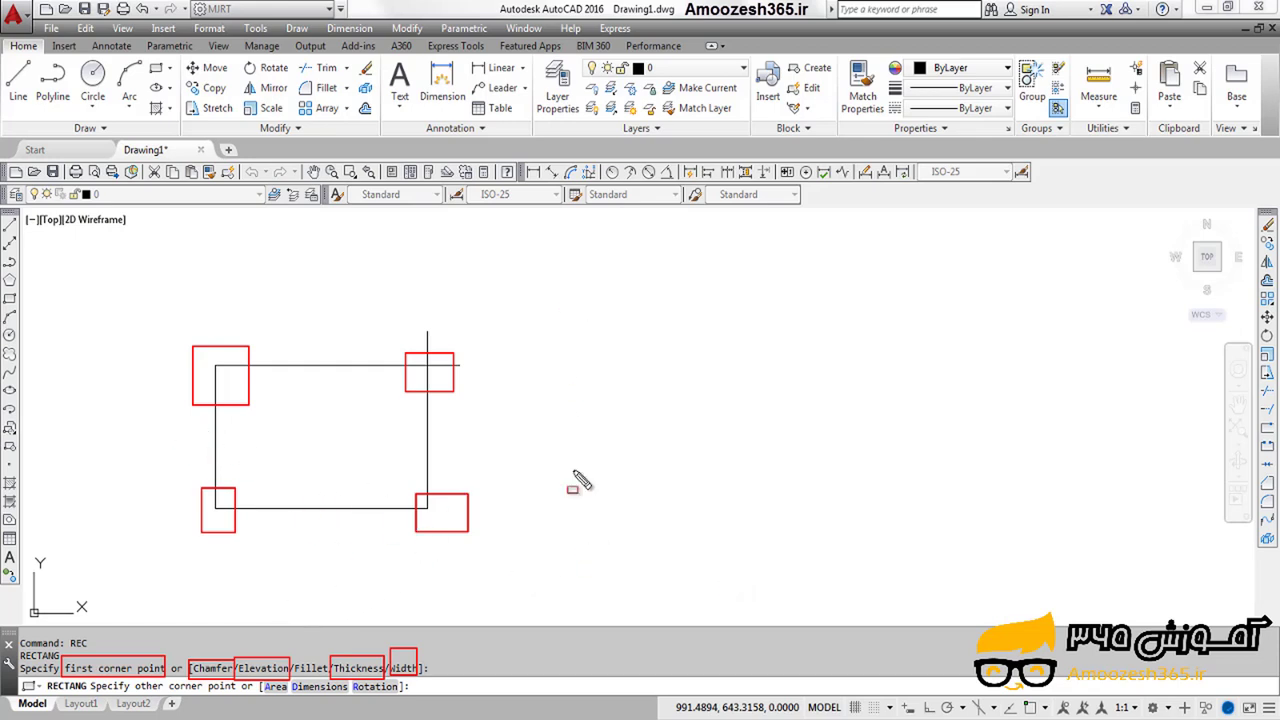
pyautogui.moveTo(550, 350)
pyautogui.mouseDown()
pyautogui.moveTo(580, 436)
pyautogui.moveTo(666, 500)
pyautogui.moveTo(701, 495)
pyautogui.moveTo(706, 522)
pyautogui.moveTo(738, 548)
pyautogui.moveTo(740, 536)
pyautogui.mouseUp()
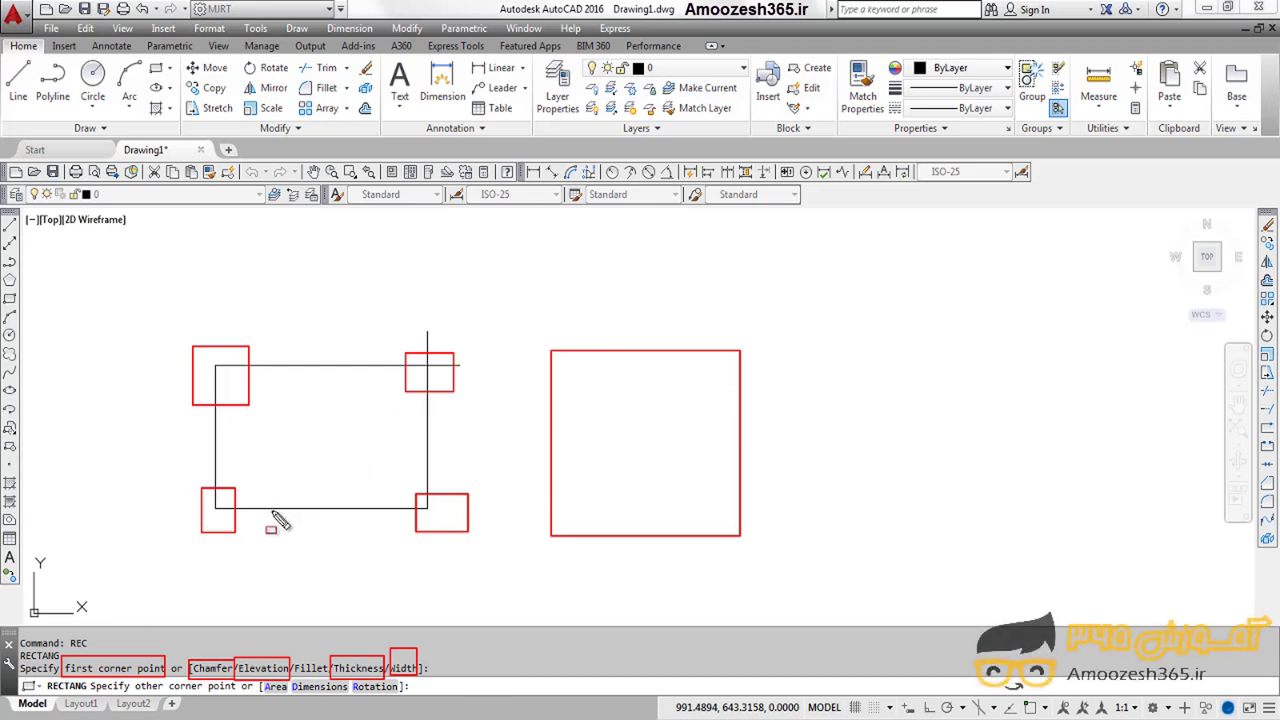
pyautogui.press('Escape')
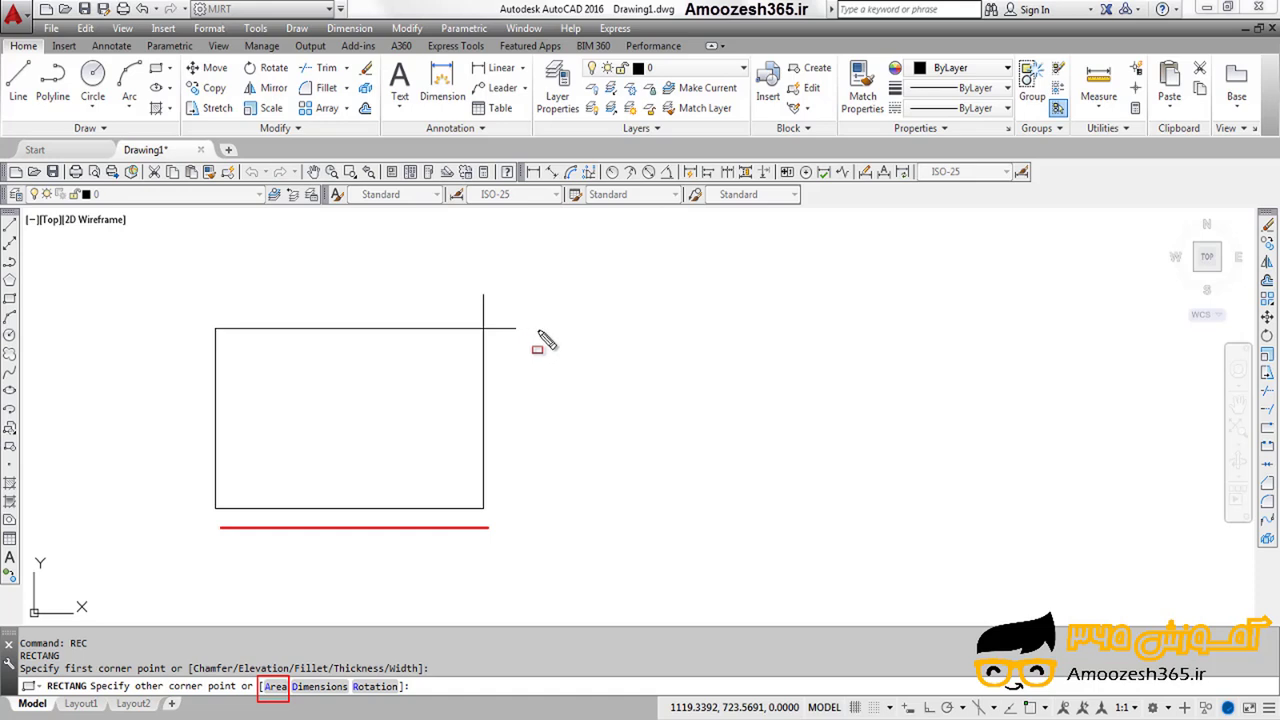
pyautogui.moveTo(537, 330); pyautogui.dragTo(537, 504)
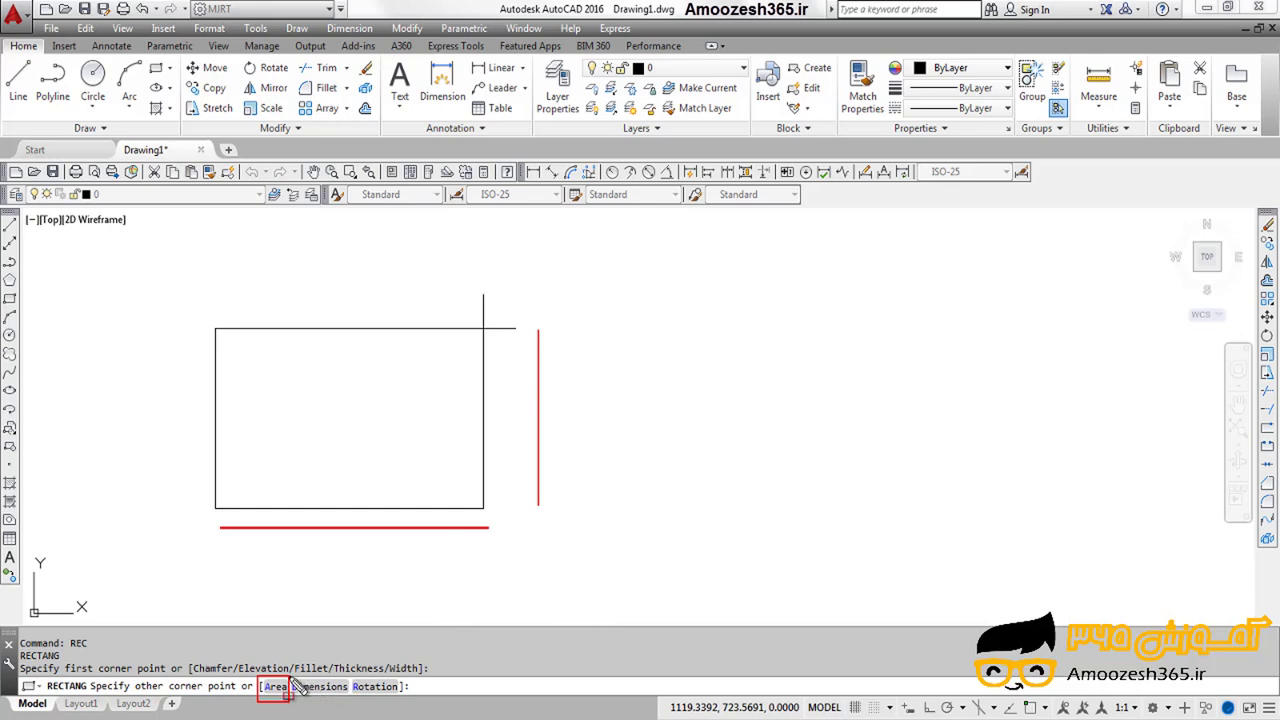
pyautogui.moveTo(289, 673); pyautogui.dragTo(352, 711)
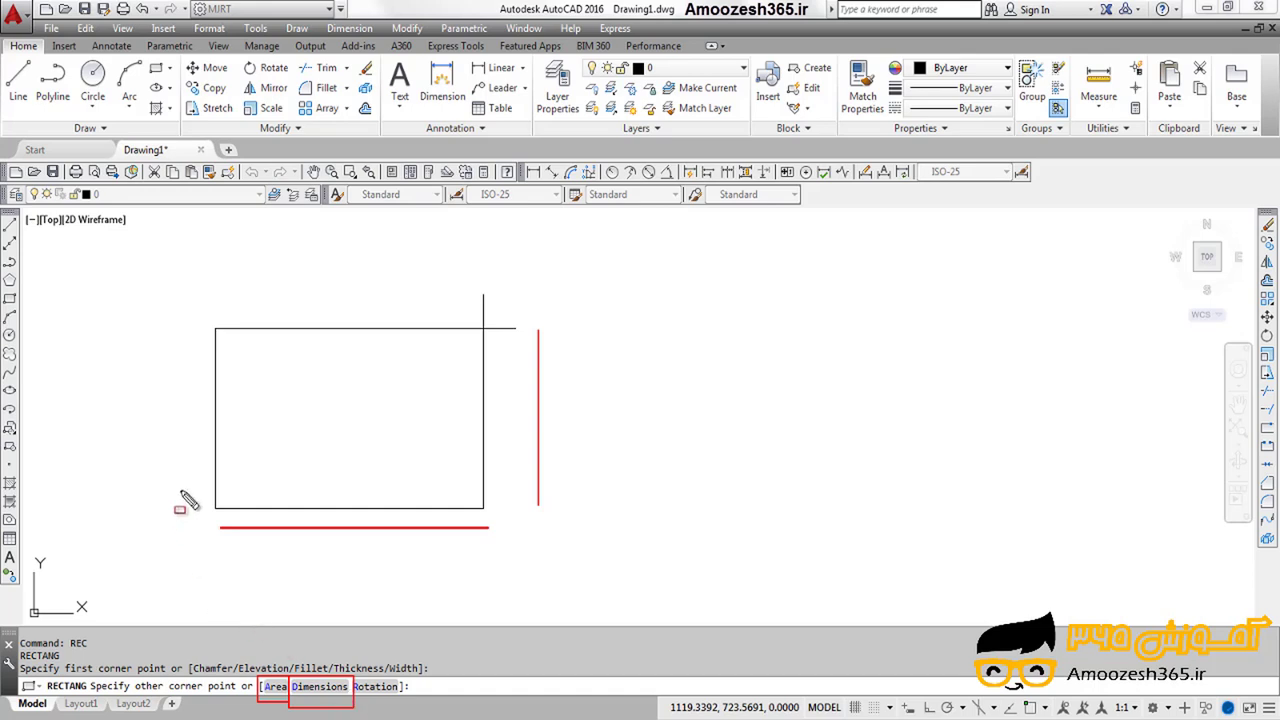
pyautogui.moveTo(180, 483); pyautogui.dragTo(238, 523)
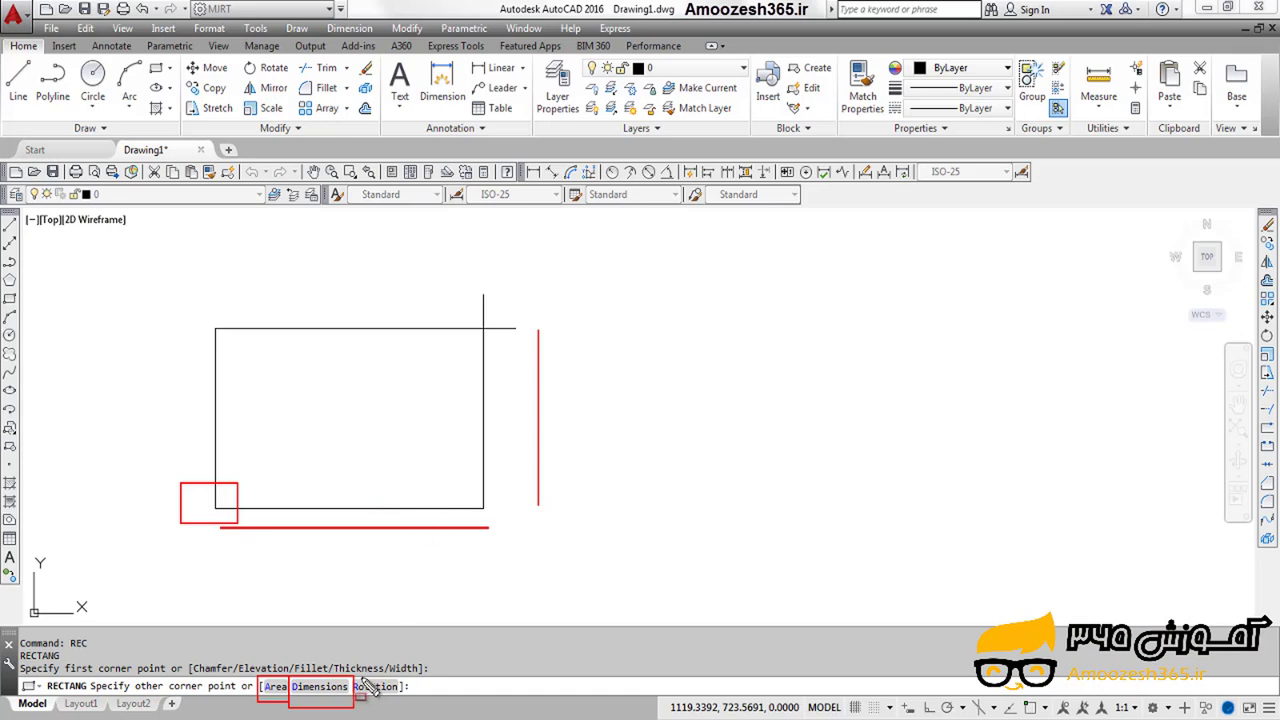
pyautogui.moveTo(354, 678); pyautogui.dragTo(400, 700)
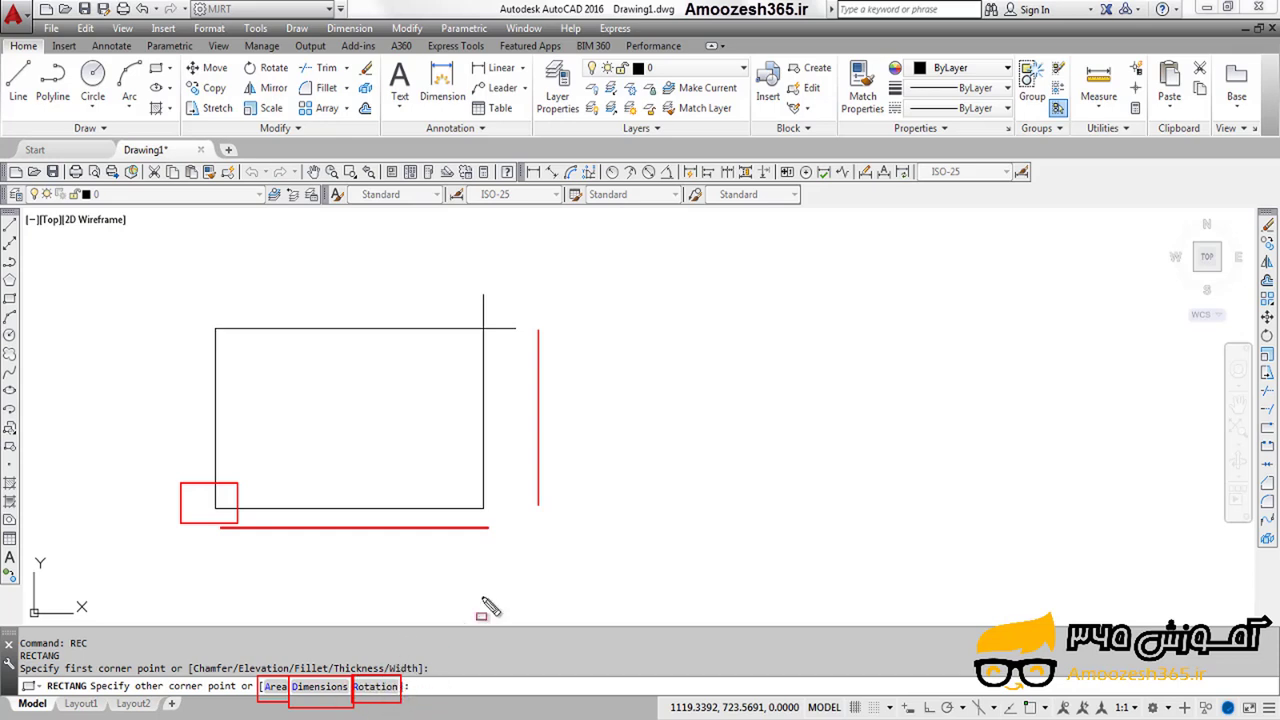
pyautogui.moveTo(495, 601); pyautogui.dragTo(506, 592)
pyautogui.press('Escape')
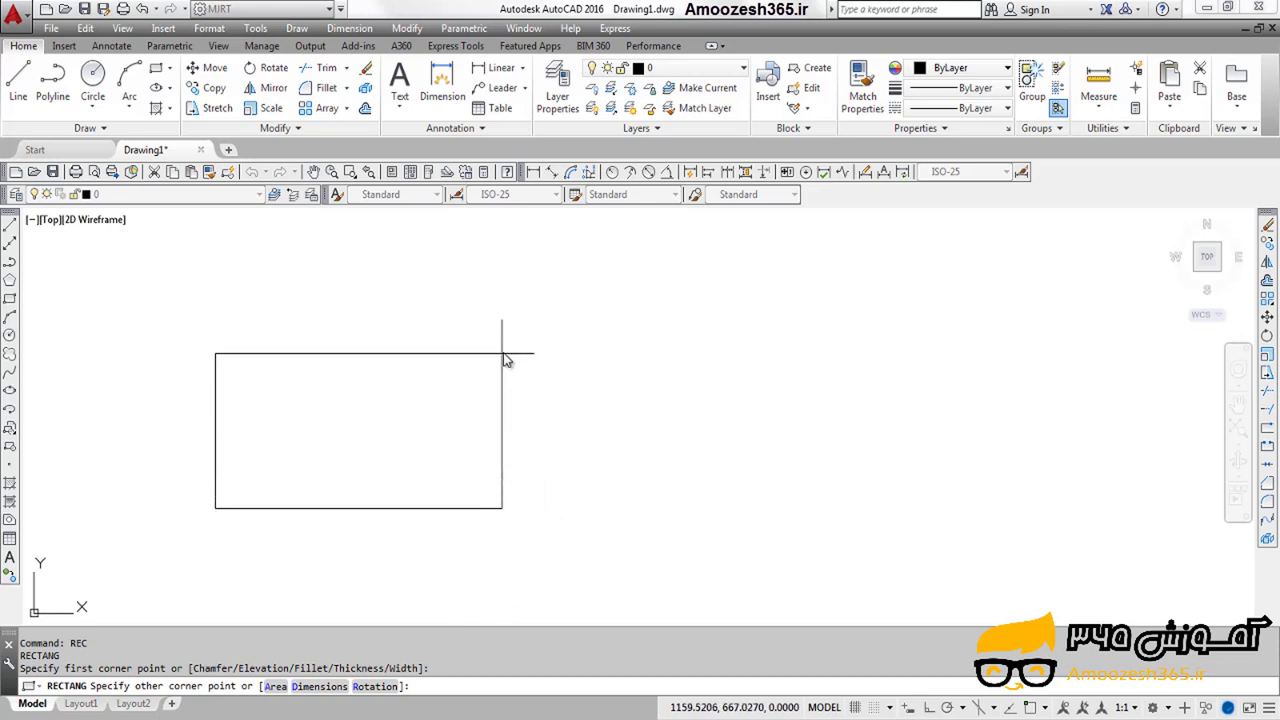
# Complete the rectangle by placing its opposite corner above and to the right of the first, then select its outline and clear the selection
pyautogui.click(533, 304)
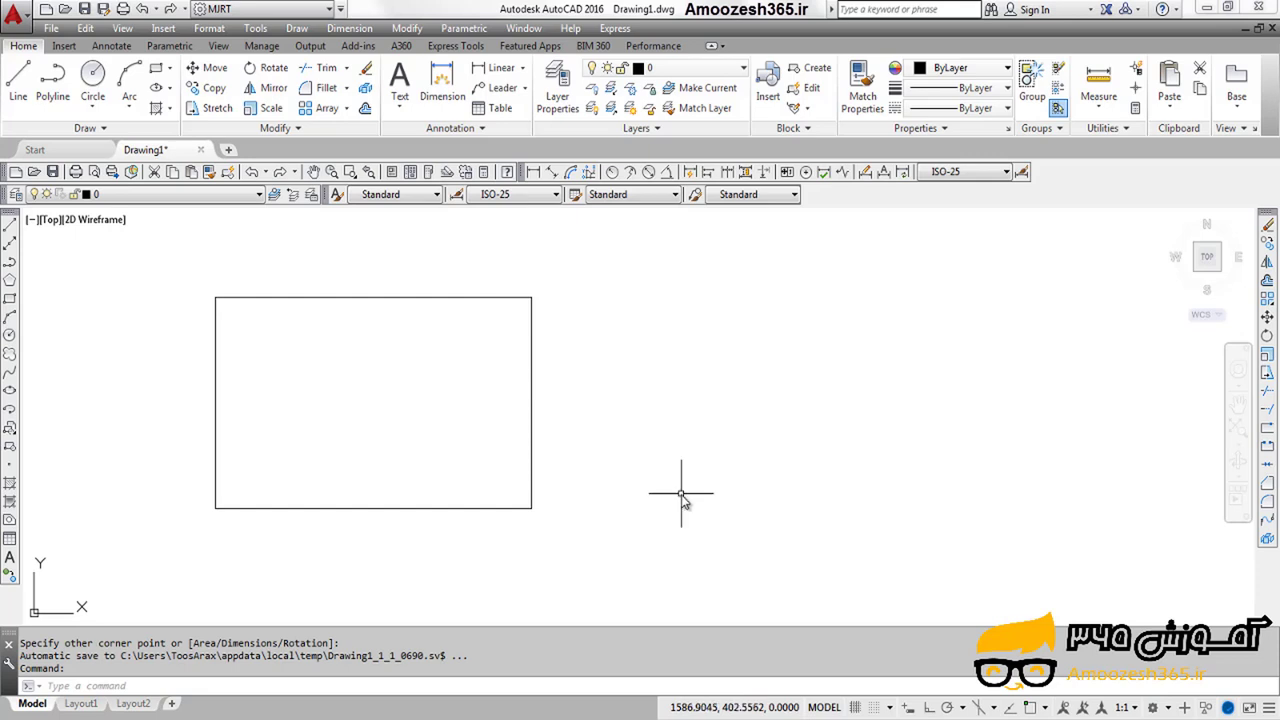
pyautogui.click(399, 508)
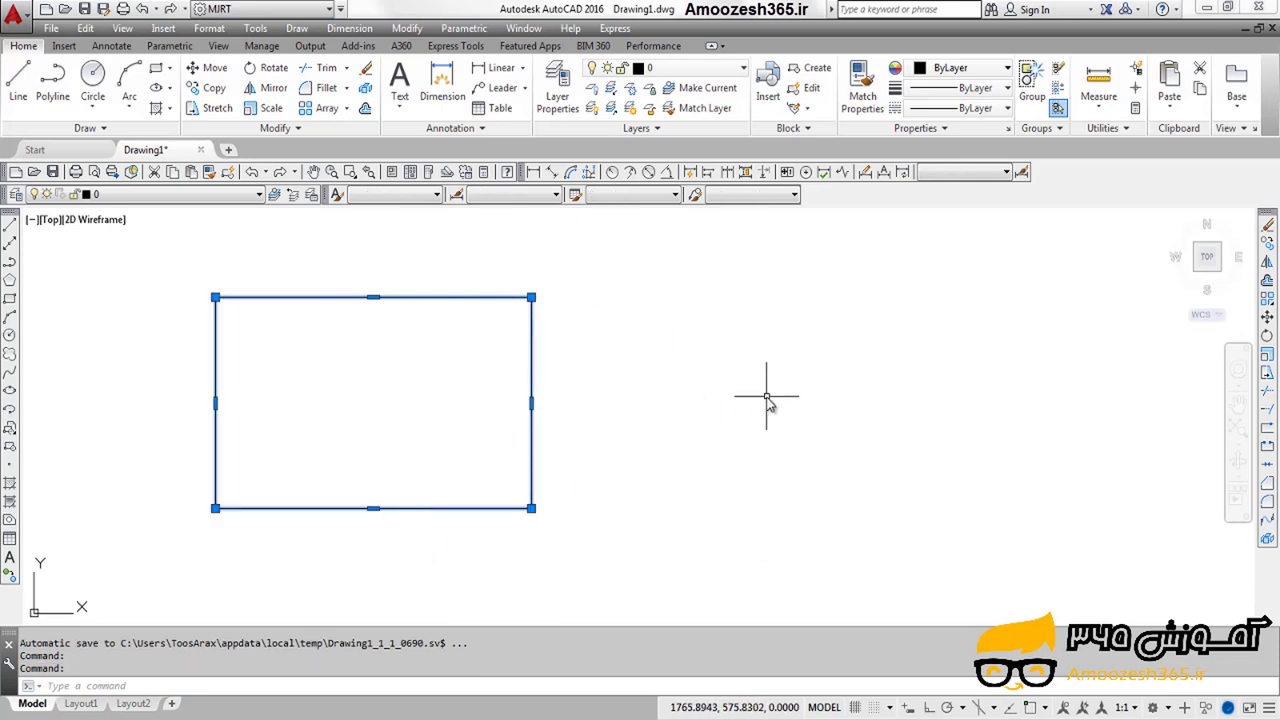
pyautogui.press('Escape')
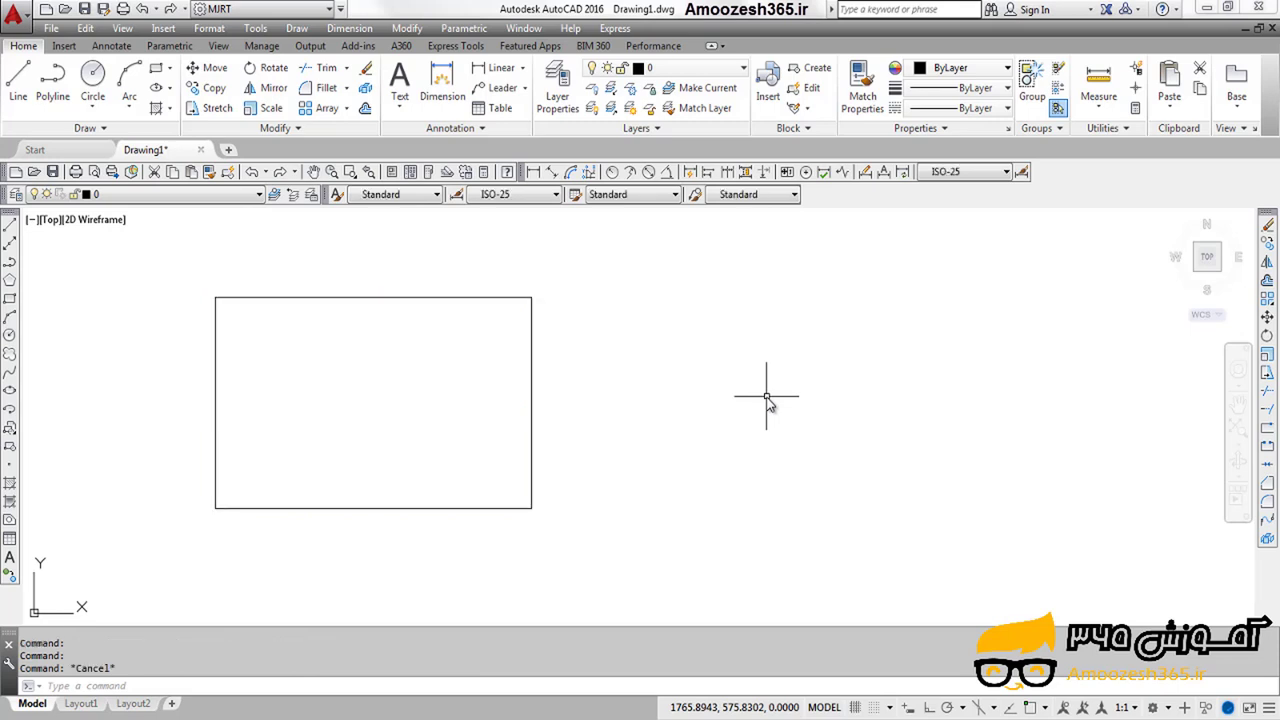